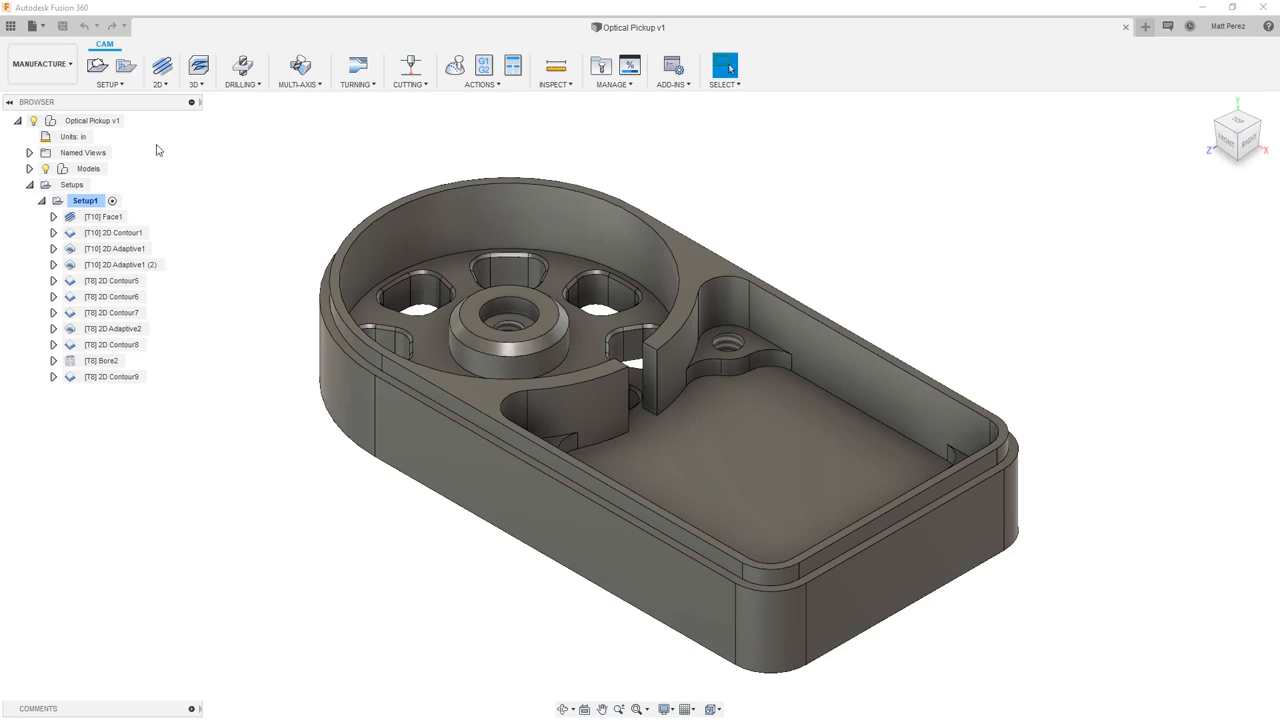
Create a 2D Adaptive Clearing operation with the ¼" flat tool, using the central boss's base edge as the pocket selection.
{"action": "left_click", "coordinate": [159, 82]}
{"action": "left_click", "coordinate": [163, 102]}
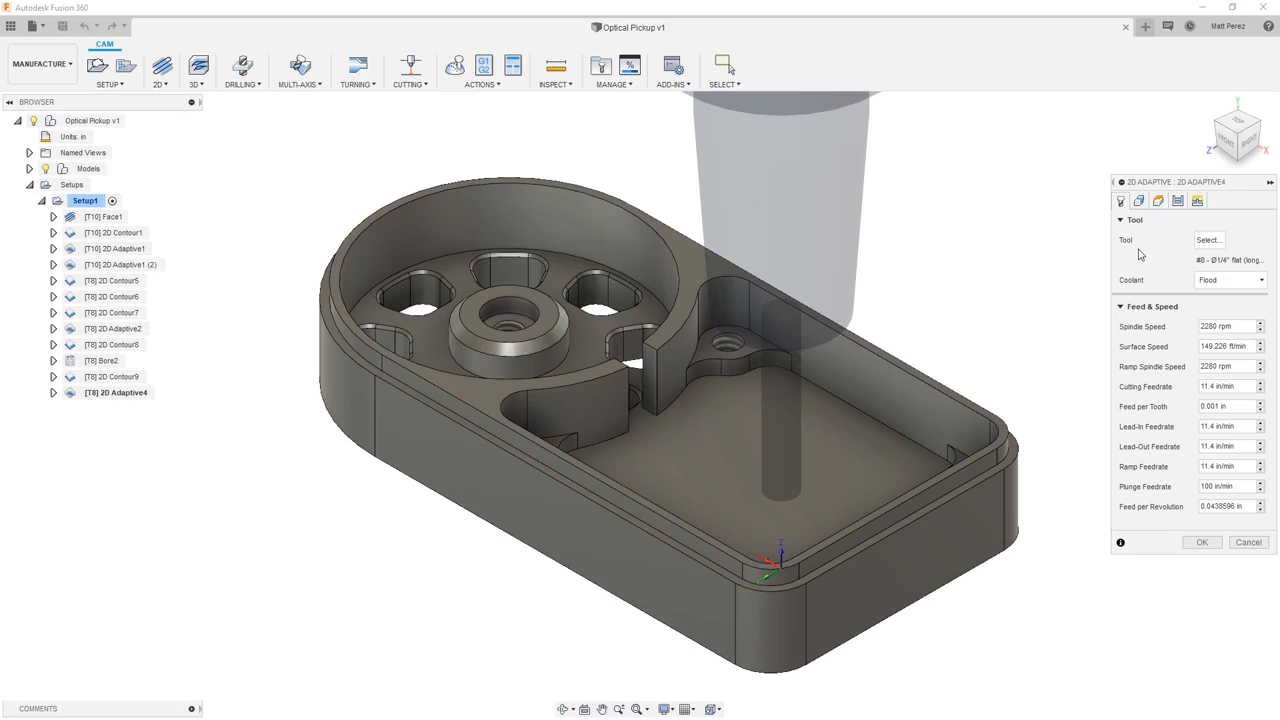
{"action": "left_click", "coordinate": [1138, 201]}
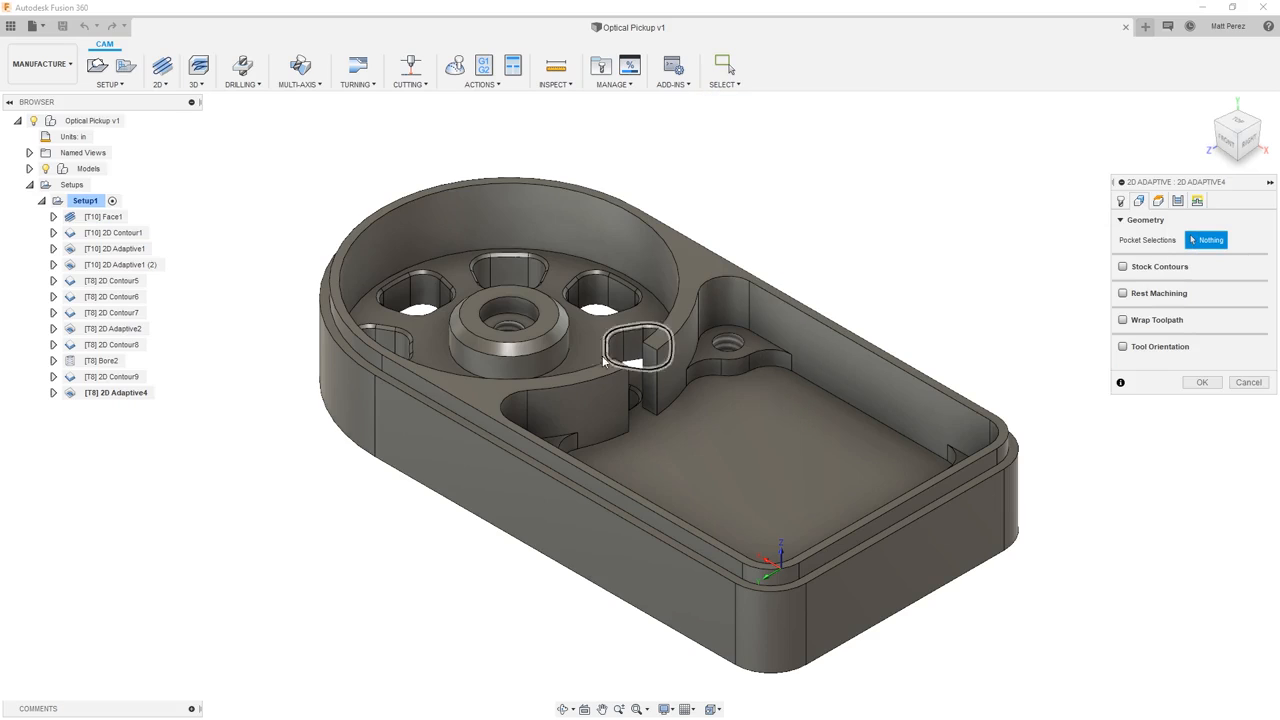
{"action": "left_click", "coordinate": [548, 368]}
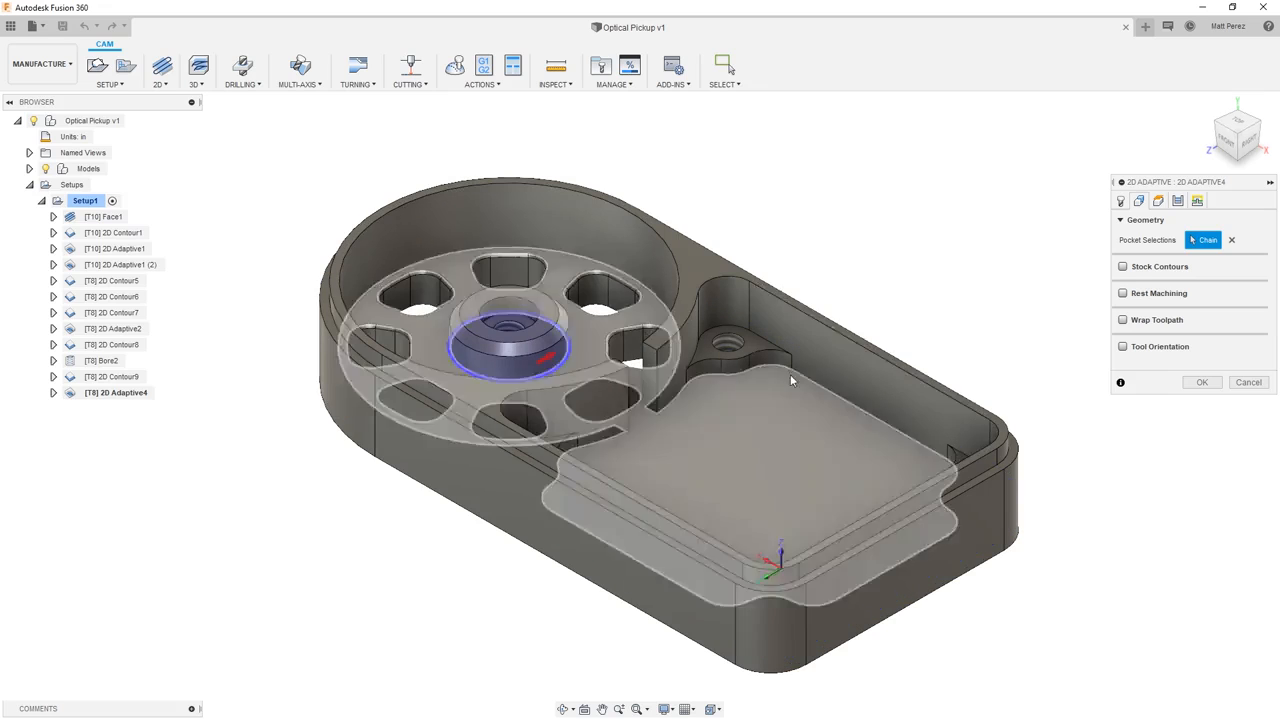
Set the adaptive operation's bottom height from a selection, referencing the top face of the central boss.
{"action": "left_click", "coordinate": [1158, 201]}
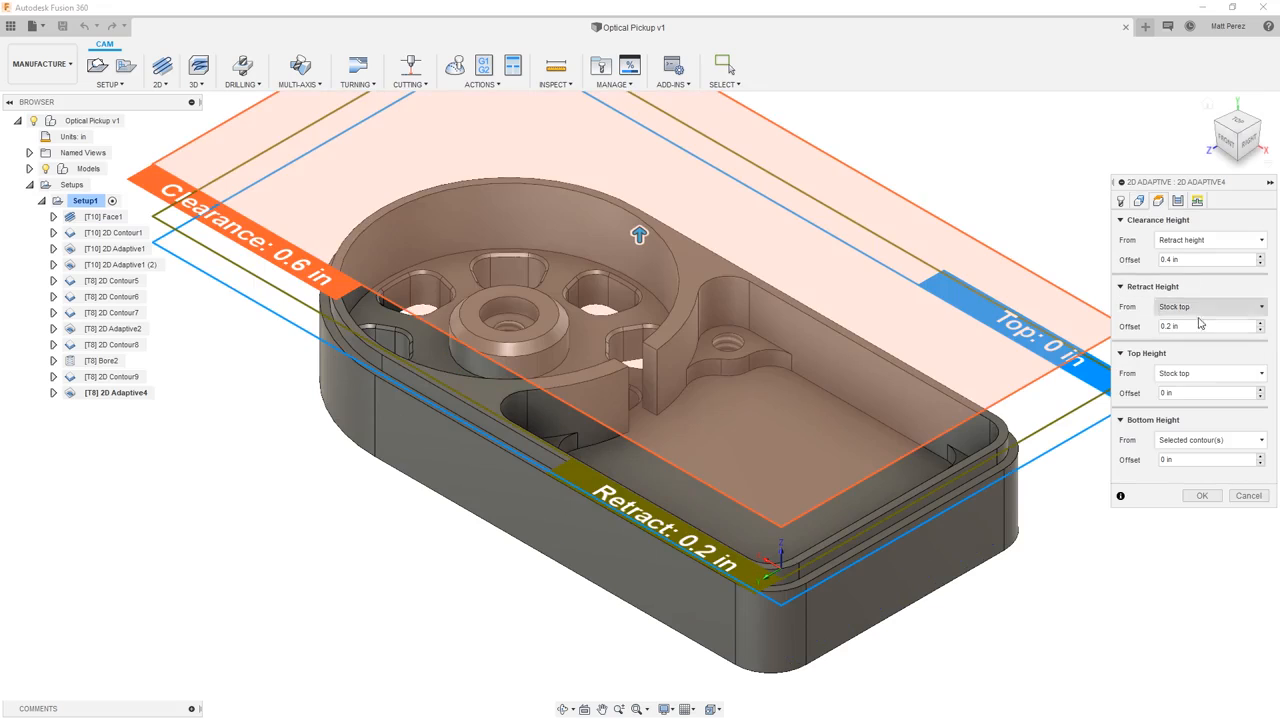
{"action": "left_click", "coordinate": [1220, 440]}
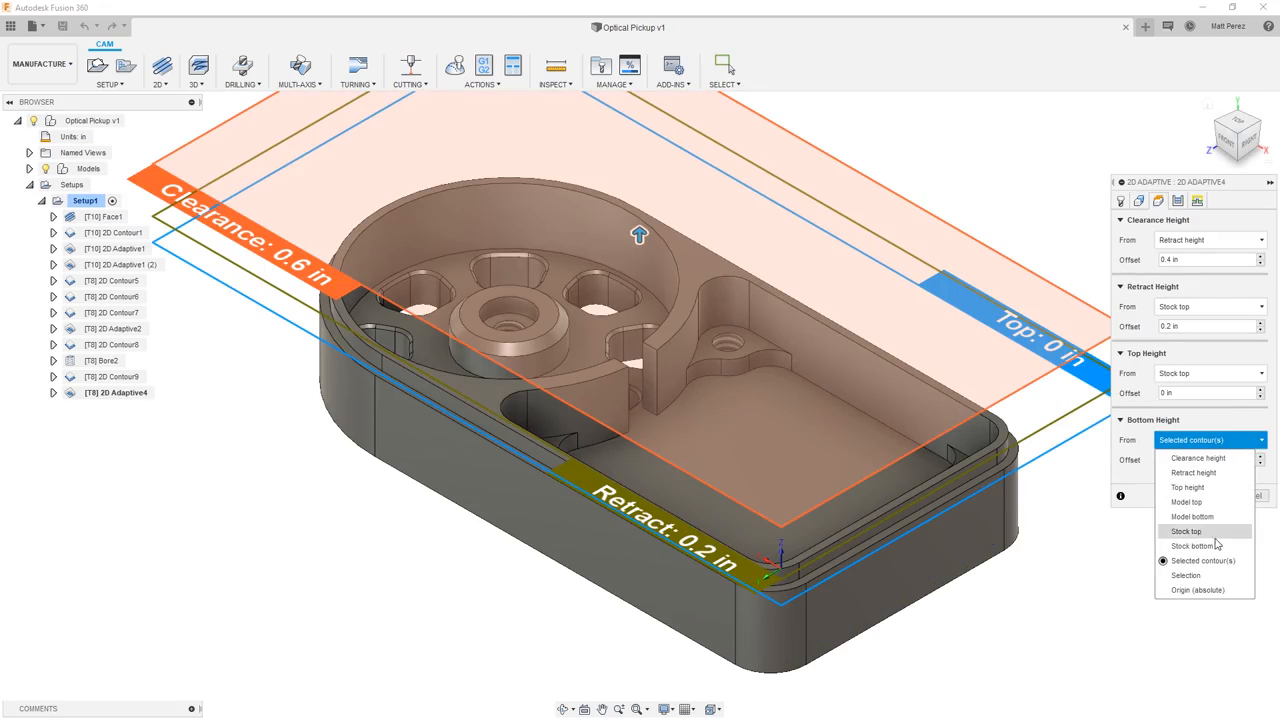
{"action": "left_click", "coordinate": [1200, 576]}
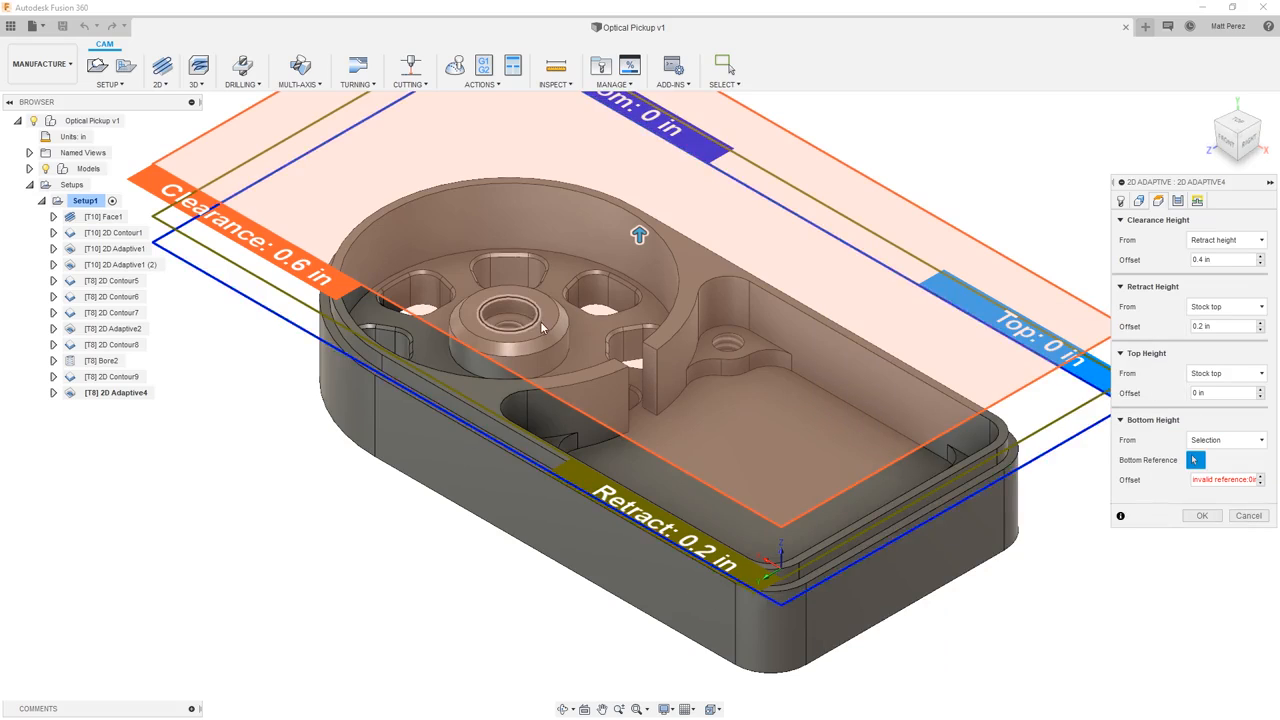
{"action": "left_click", "coordinate": [548, 326]}
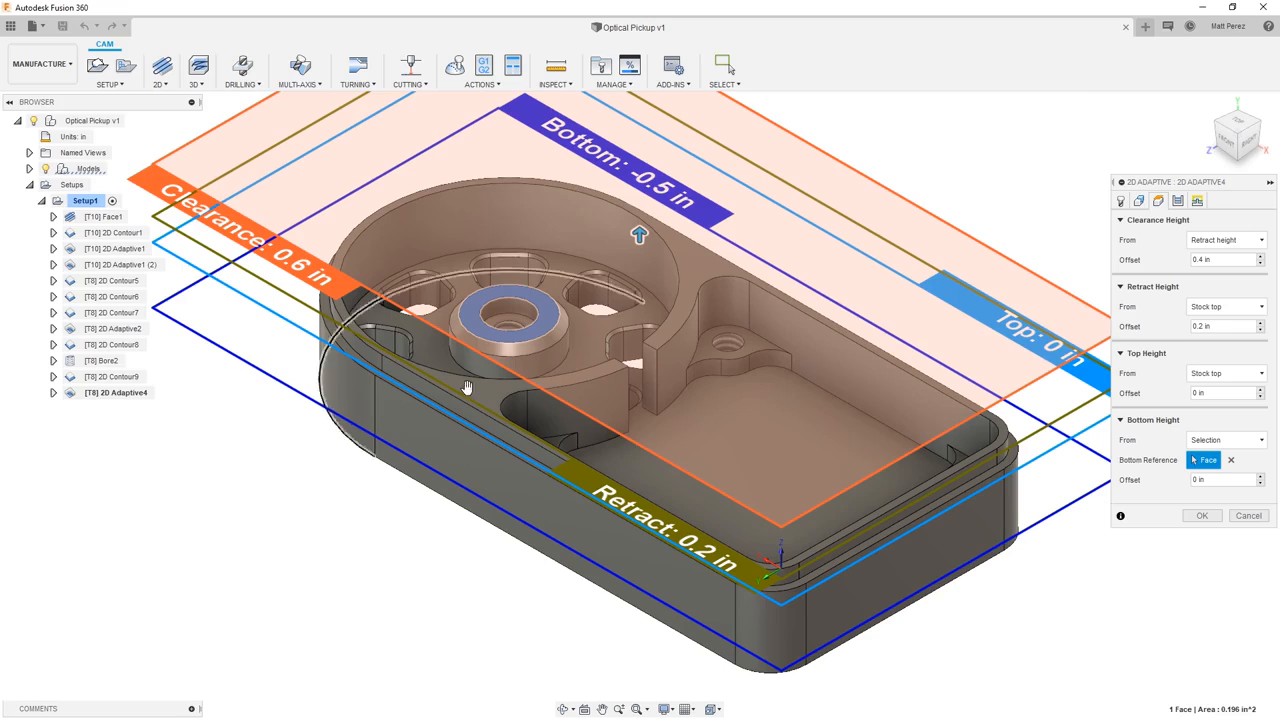
Turn off Stock to Leave for the adaptive operation and generate its toolpath.
{"action": "left_click", "coordinate": [1178, 201]}
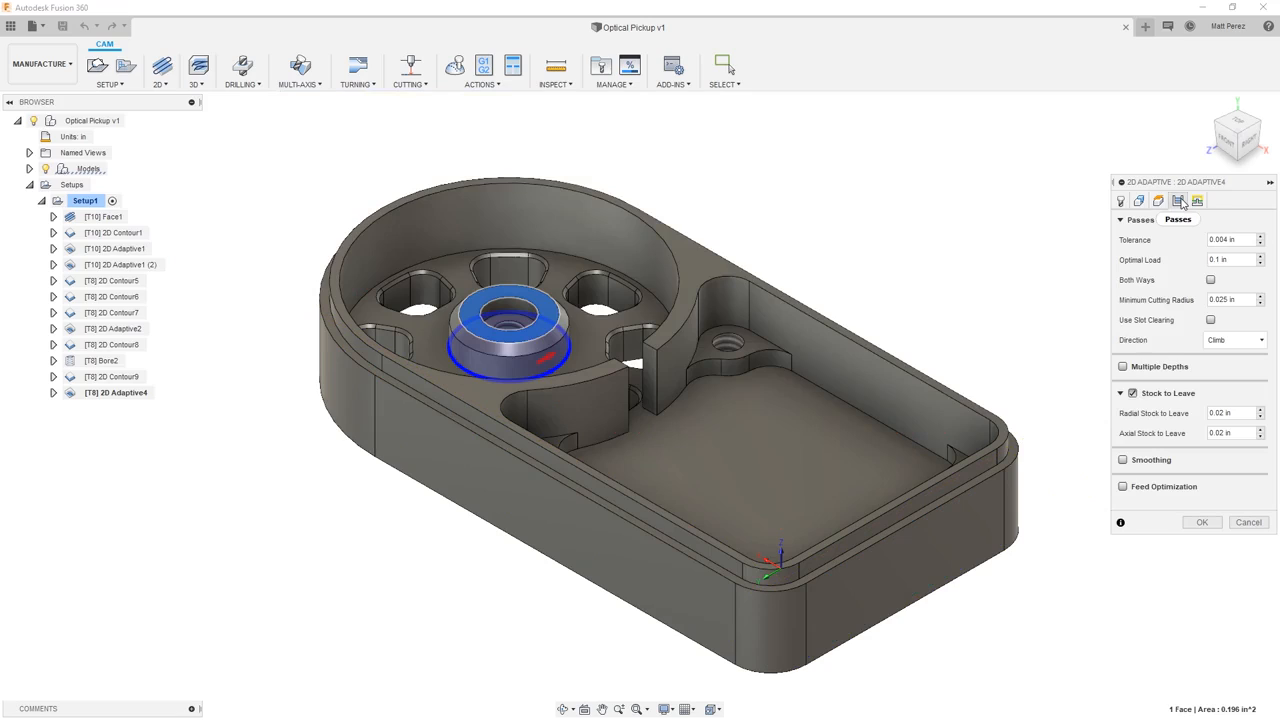
{"action": "left_click", "coordinate": [1134, 395]}
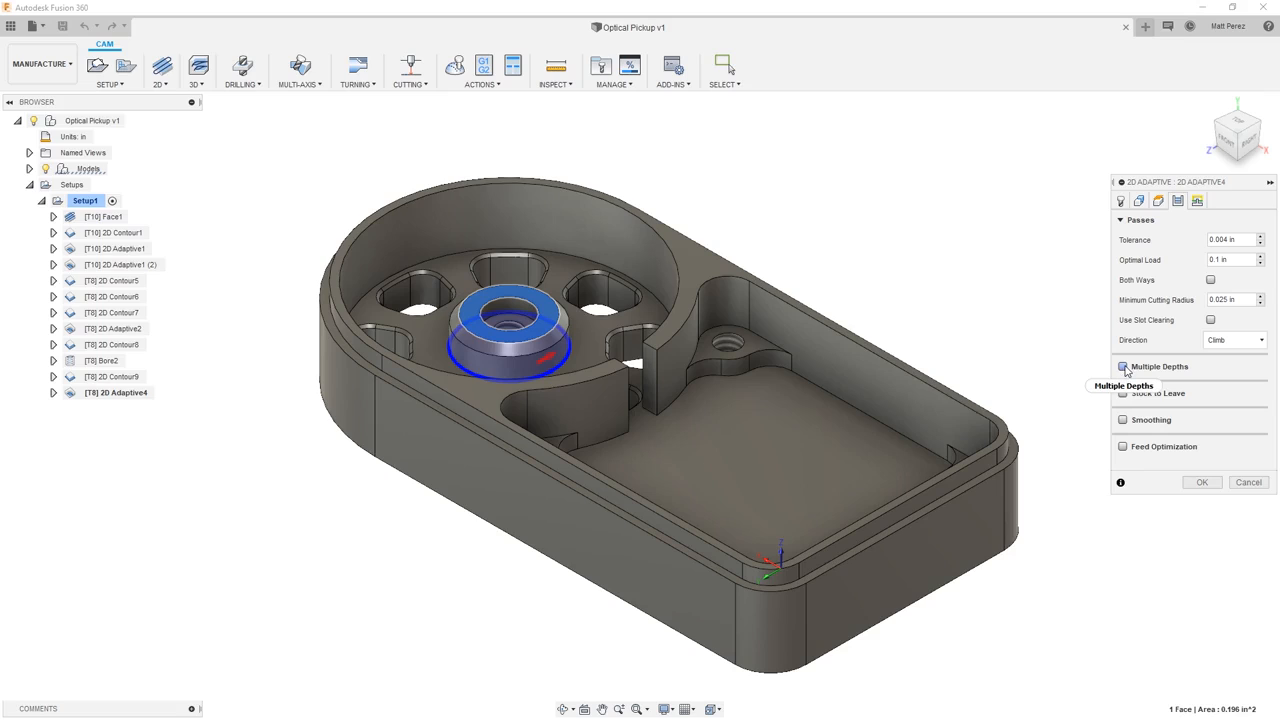
{"action": "mouse_move", "coordinate": [1126, 371]}
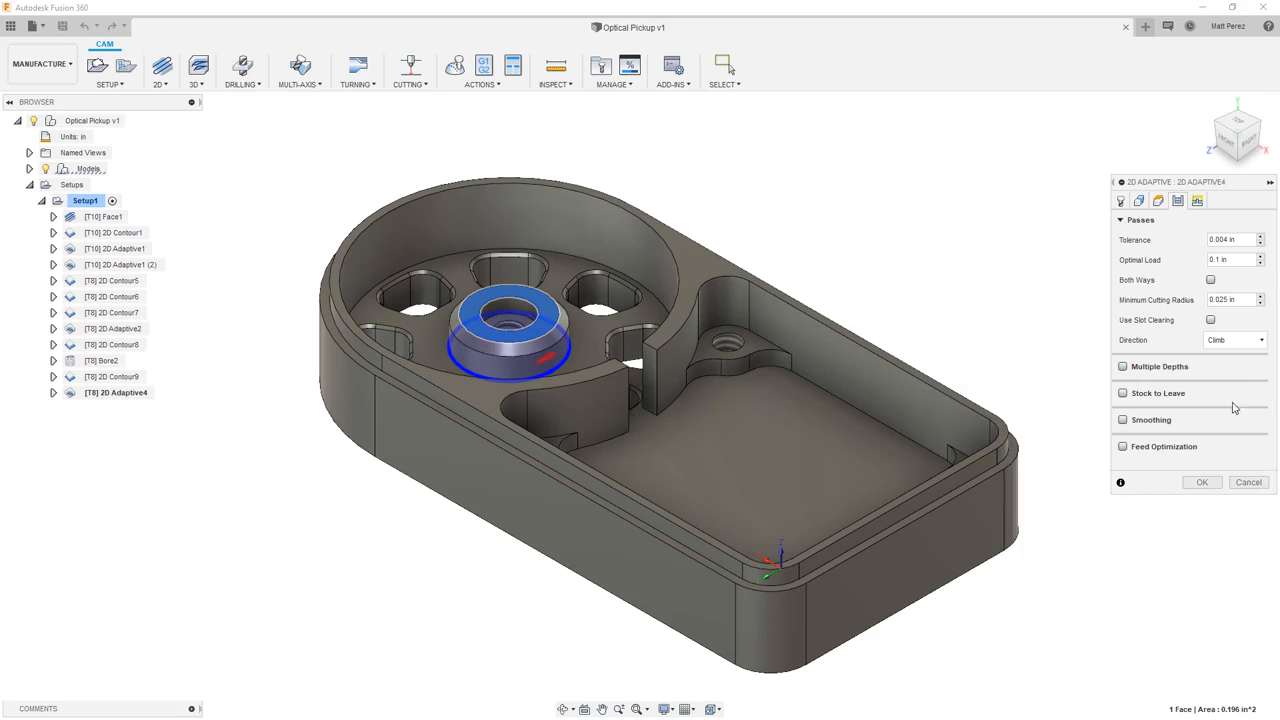
{"action": "left_click", "coordinate": [1205, 484]}
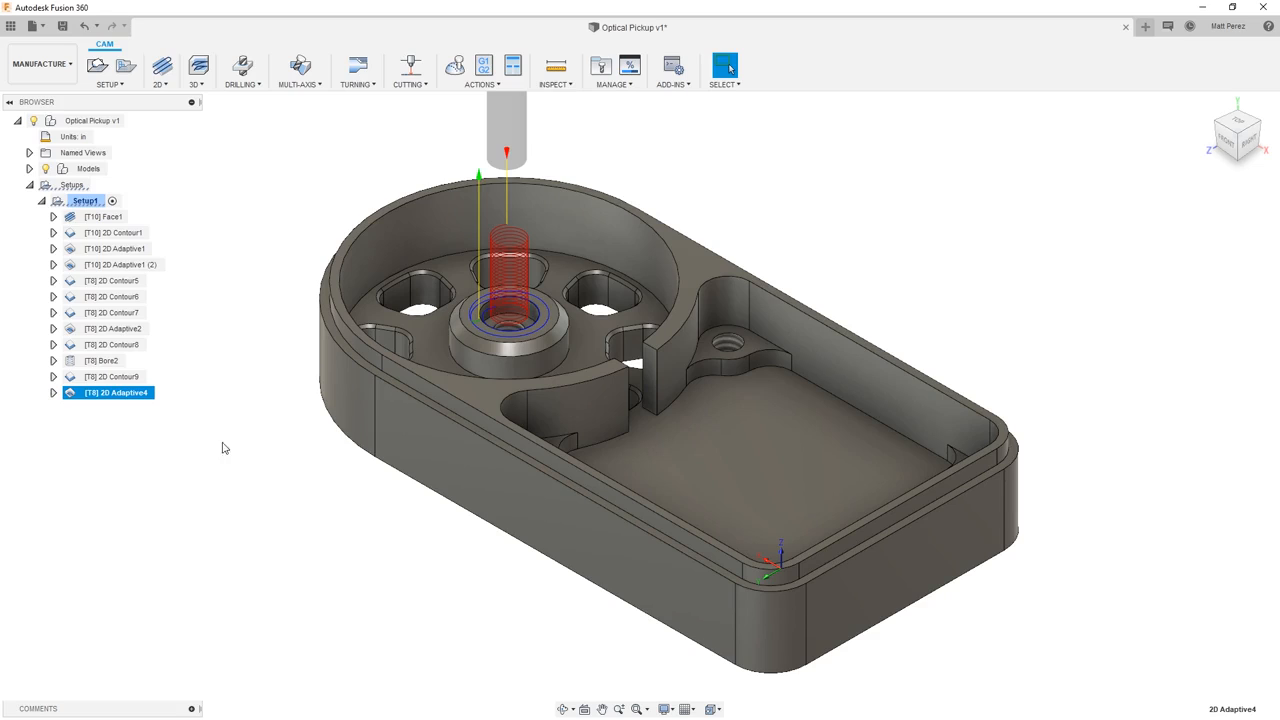
Simulate all of Setup1 with stock shown and toolpaths hidden, inspect the material around the central boss, and close the simulation.
{"action": "left_click", "coordinate": [85, 200]}
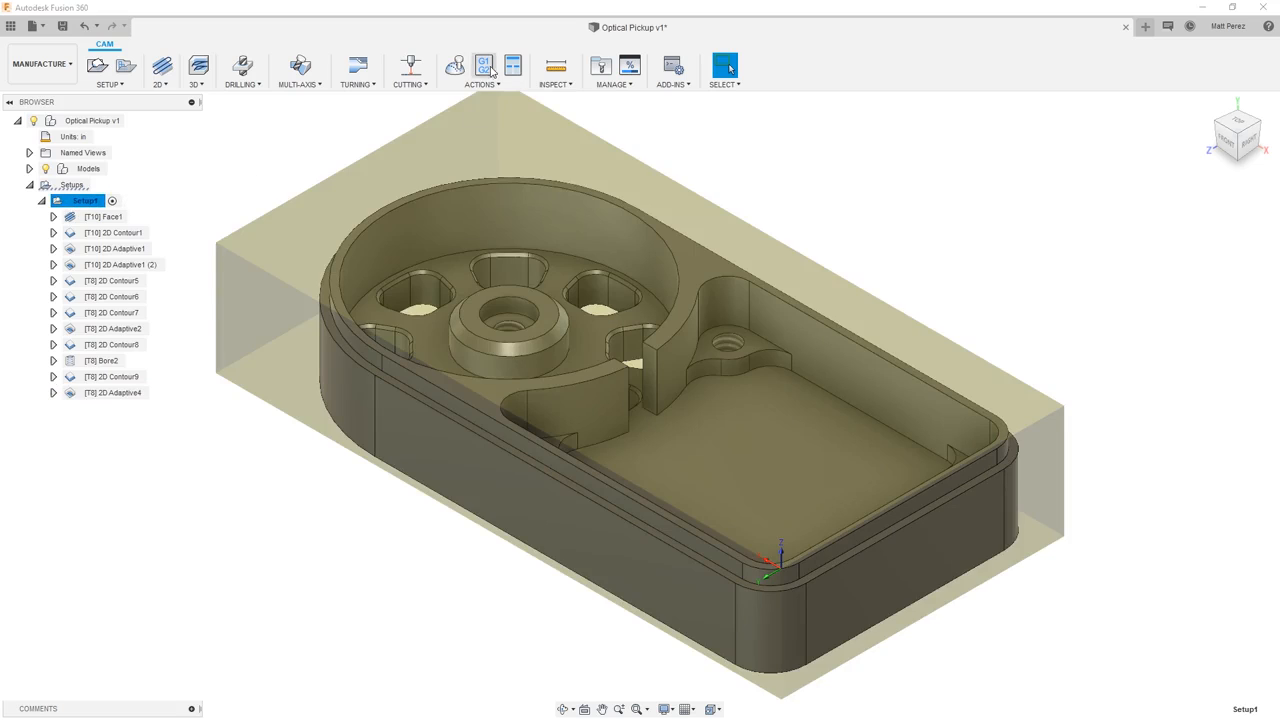
{"action": "left_click", "coordinate": [455, 66]}
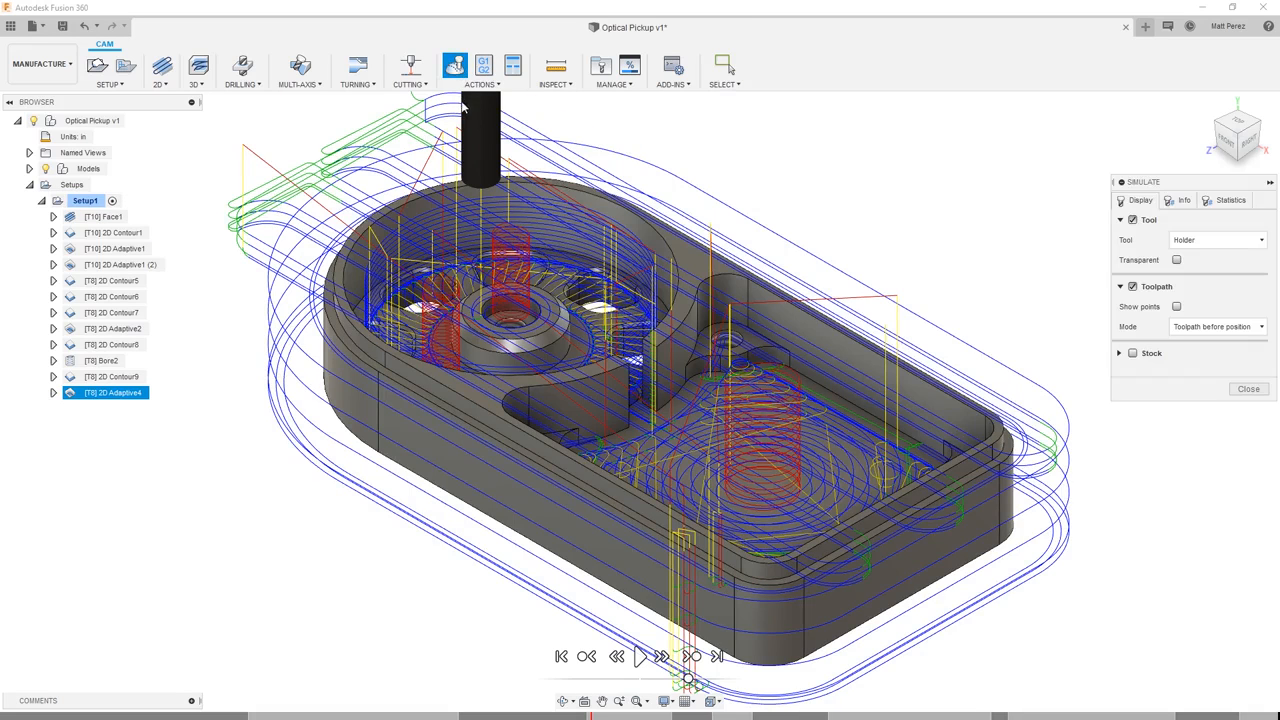
{"action": "left_click", "coordinate": [1134, 354]}
{"action": "left_click", "coordinate": [1133, 287]}
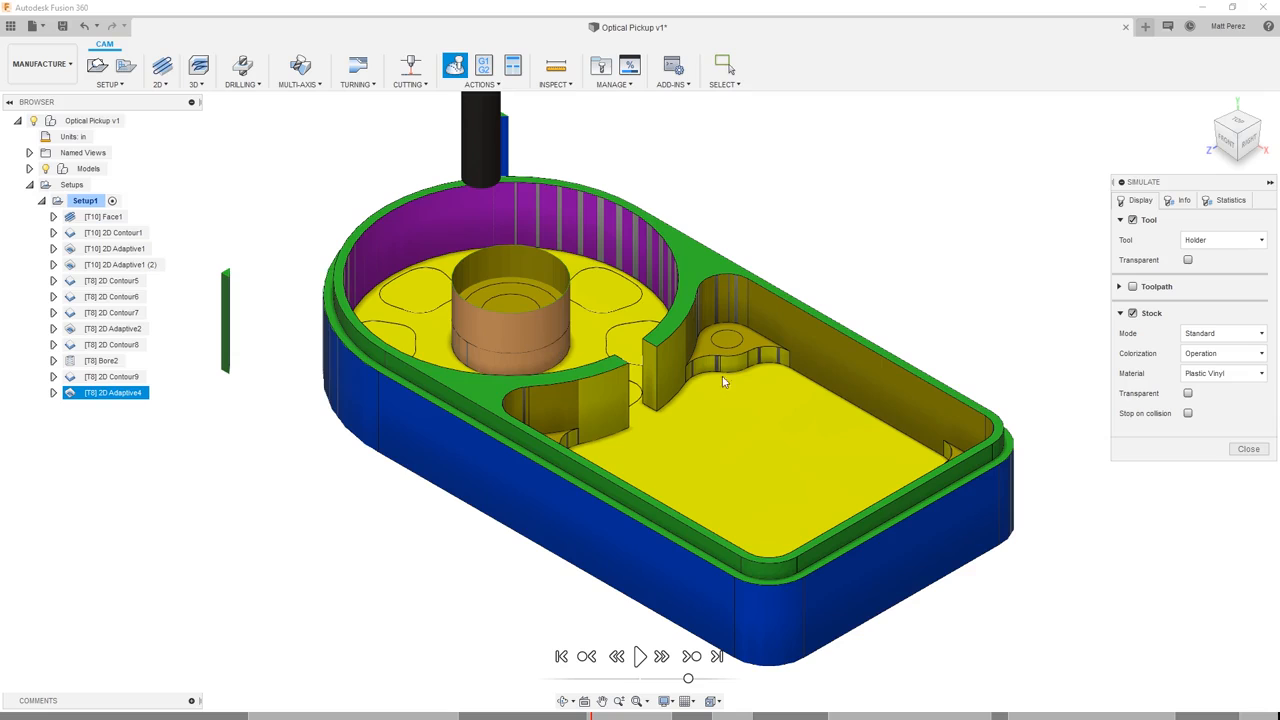
{"action": "left_click", "coordinate": [1236, 451]}
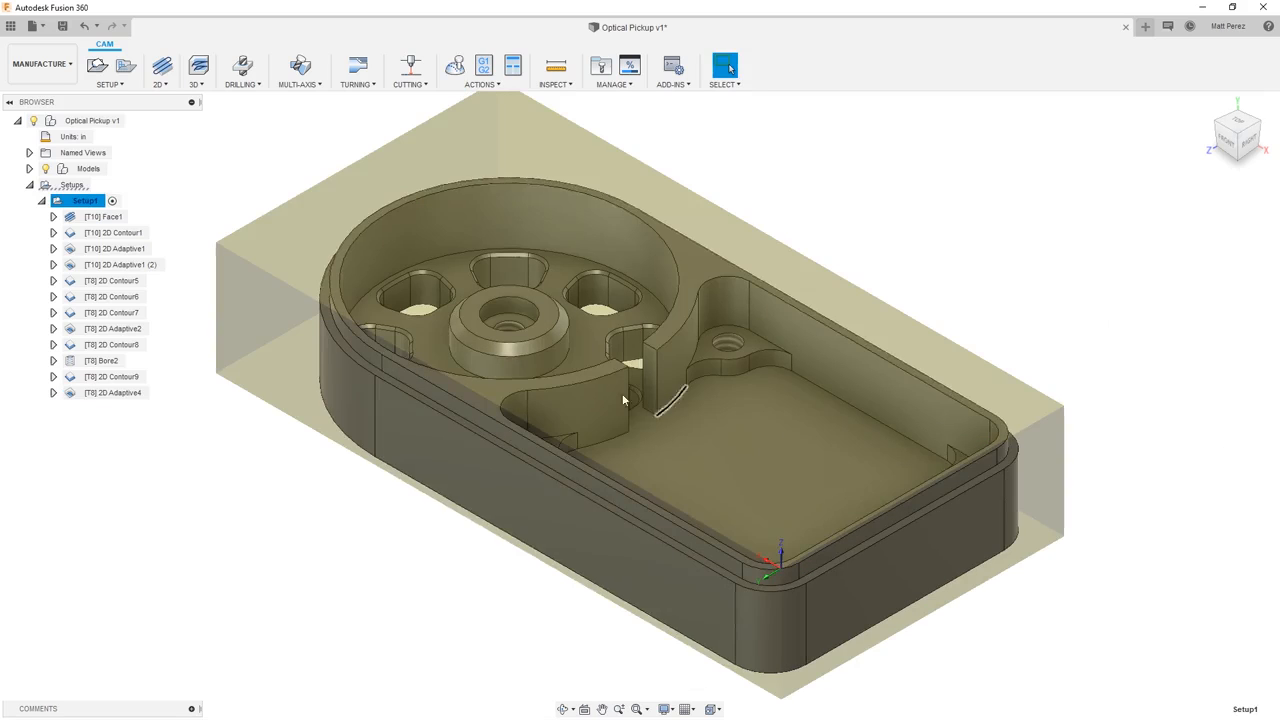
Reopen 2D Adaptive4 for editing and try Stock Contours in its geometry settings, turning the option back off.
{"action": "left_click", "coordinate": [120, 394]}
{"action": "right_click", "coordinate": [125, 398]}
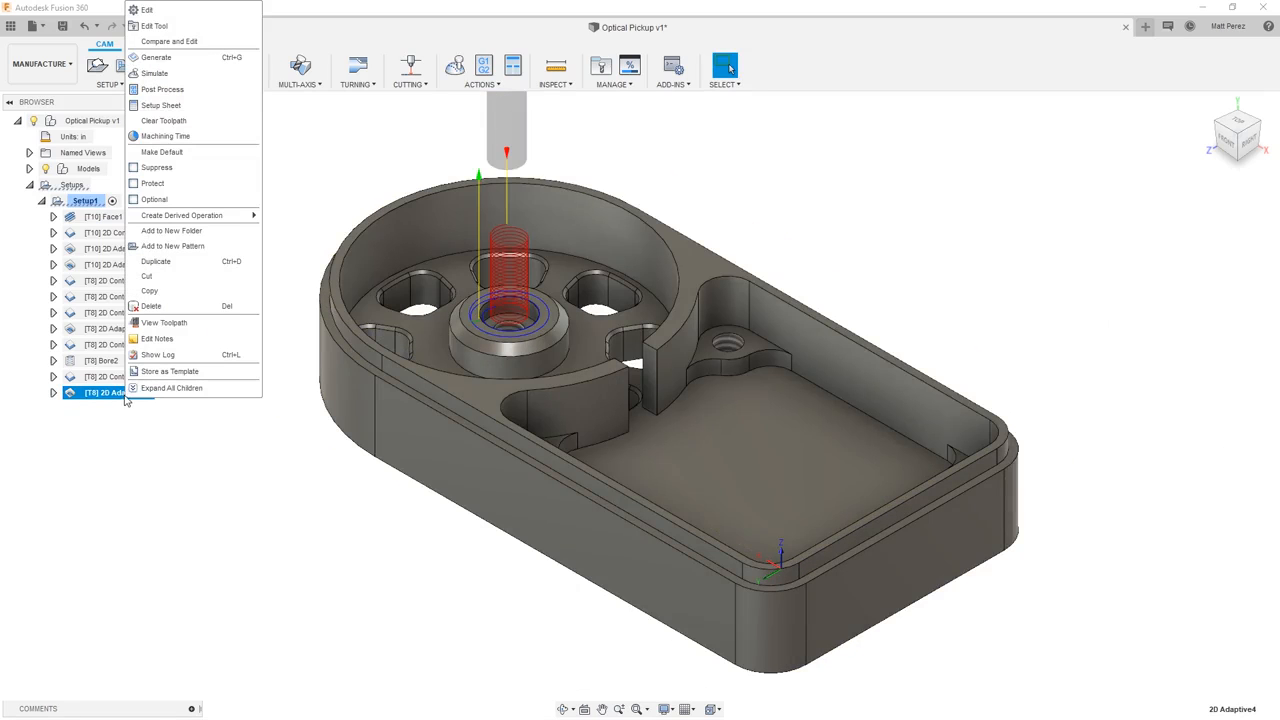
{"action": "left_click", "coordinate": [168, 11]}
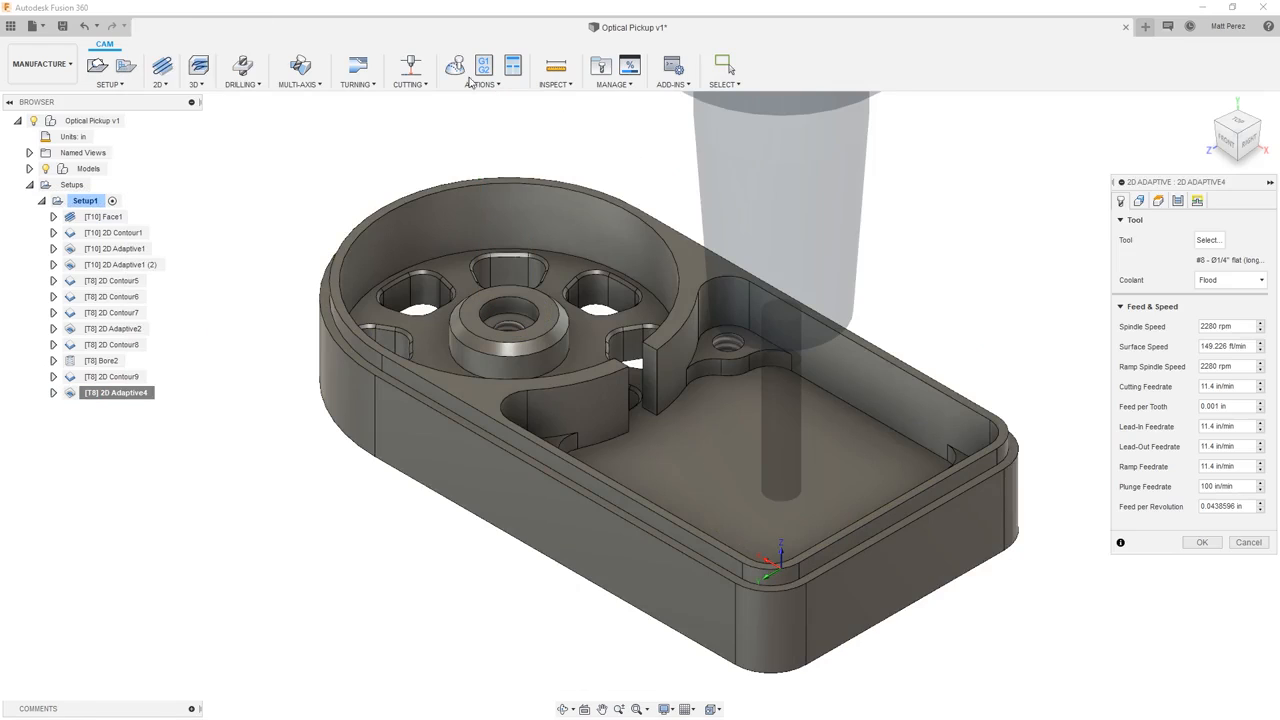
{"action": "left_click", "coordinate": [1139, 201]}
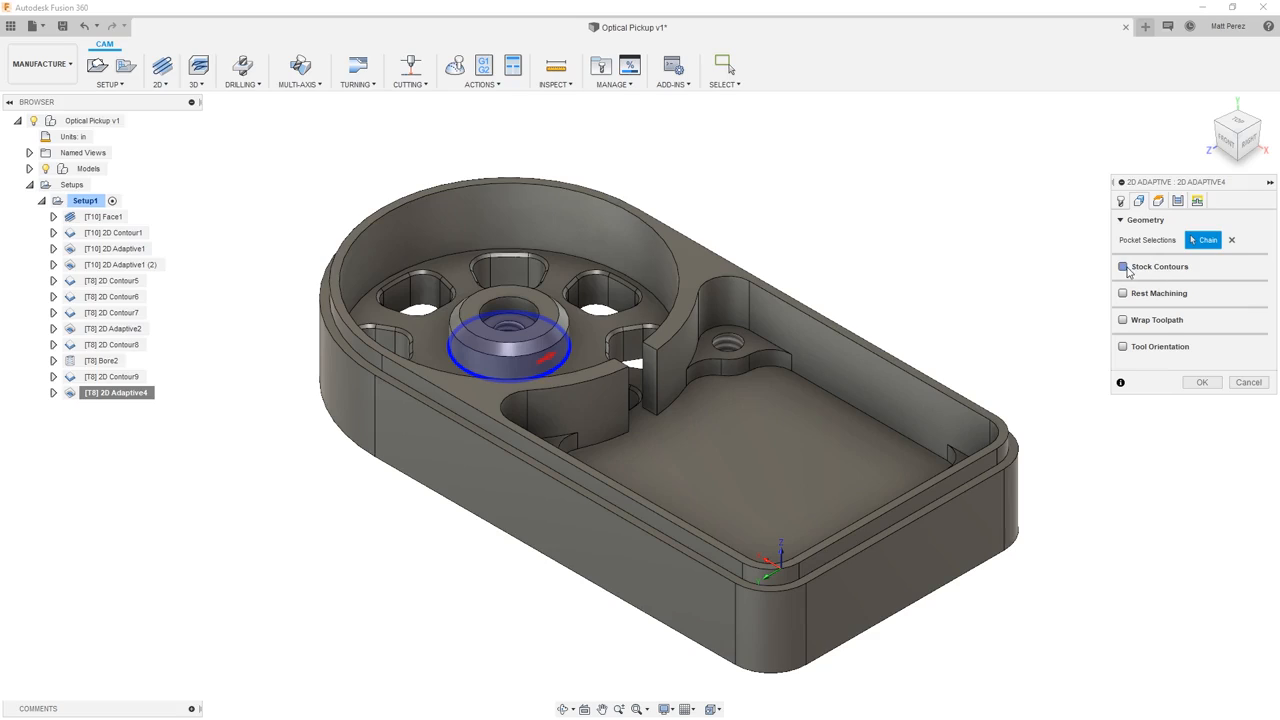
{"action": "left_click", "coordinate": [1131, 267]}
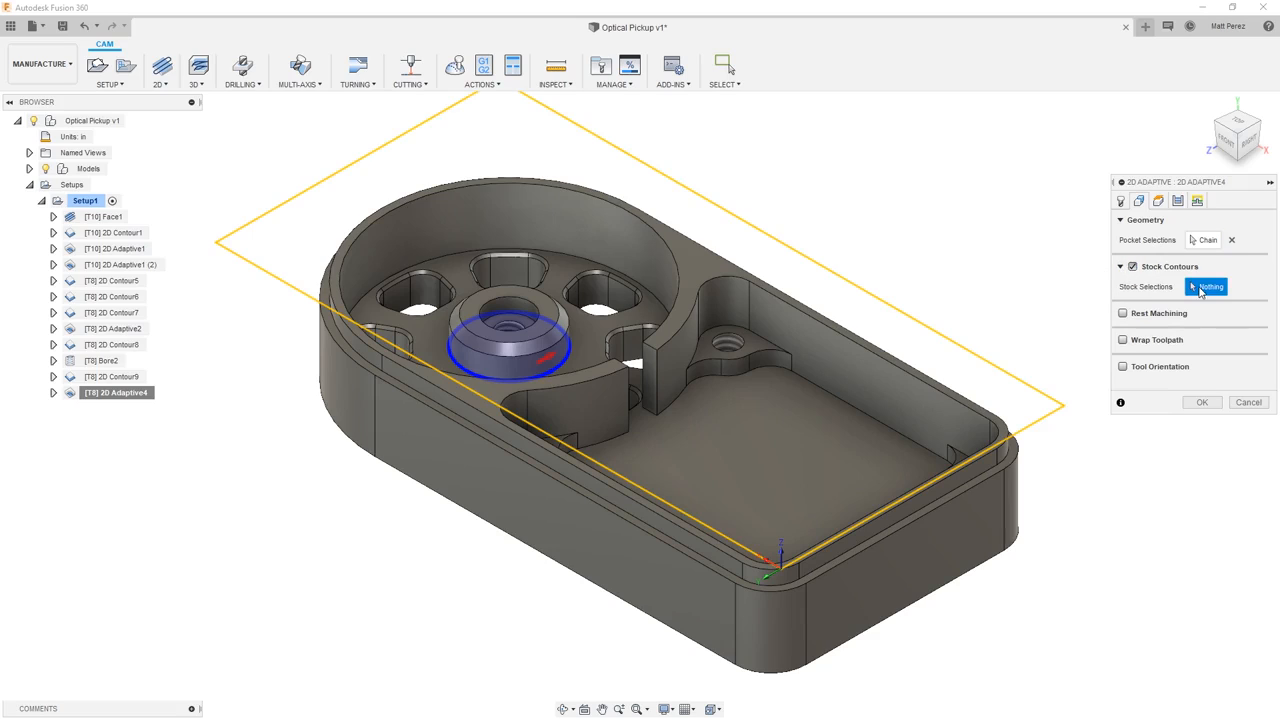
{"action": "mouse_move", "coordinate": [1206, 290]}
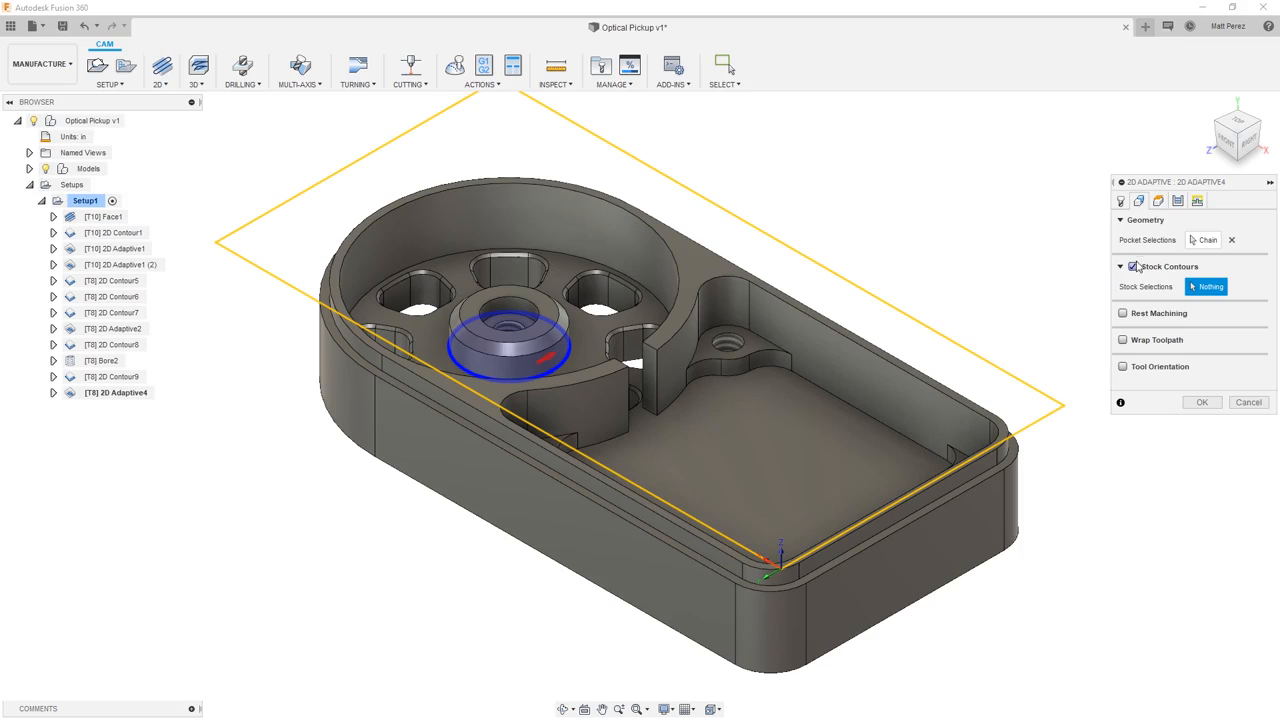
{"action": "left_click", "coordinate": [1134, 267]}
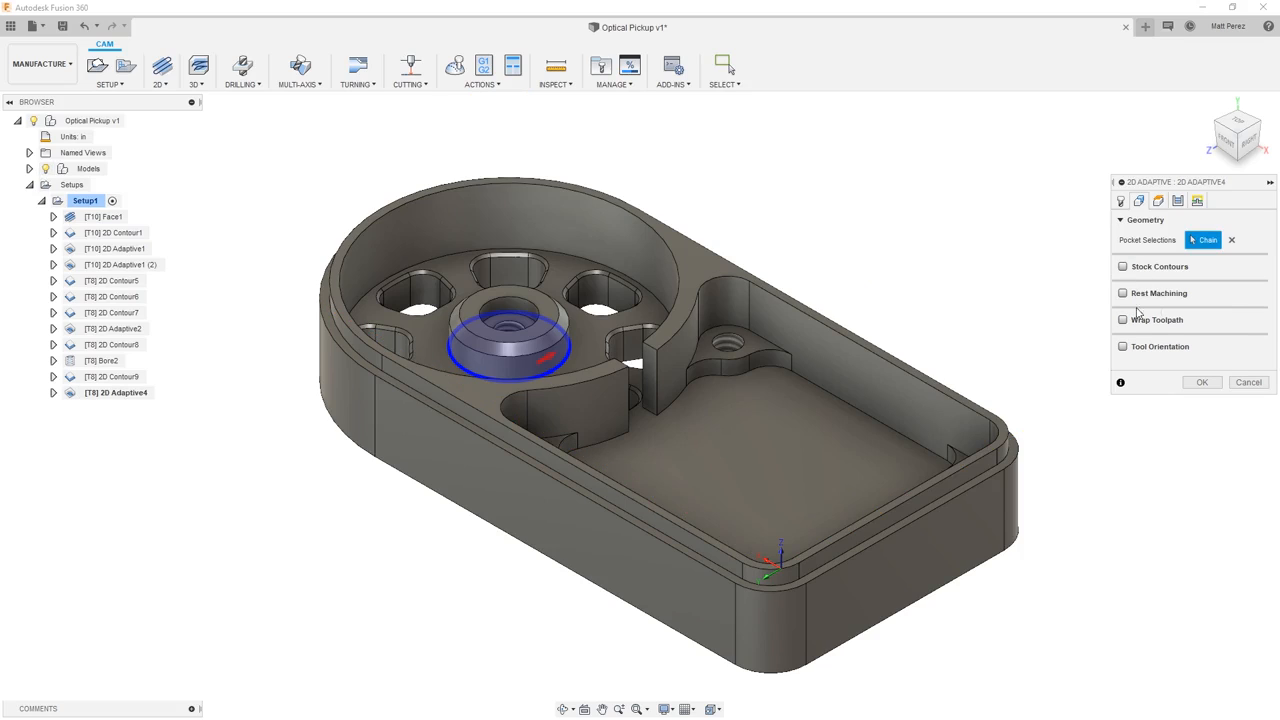
Review the passes, linking and ramp type settings of 2D Adaptive4, and cancel the edit.
{"action": "mouse_move", "coordinate": [1133, 324]}
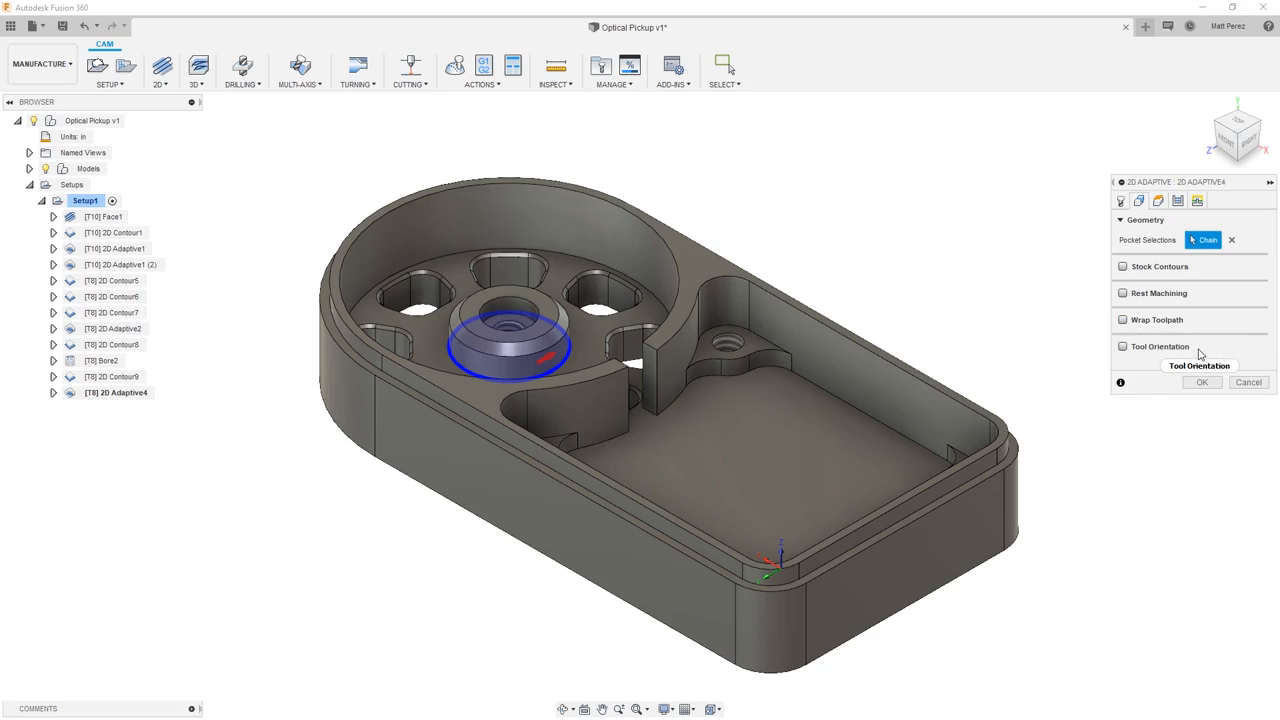
{"action": "left_click", "coordinate": [1178, 201]}
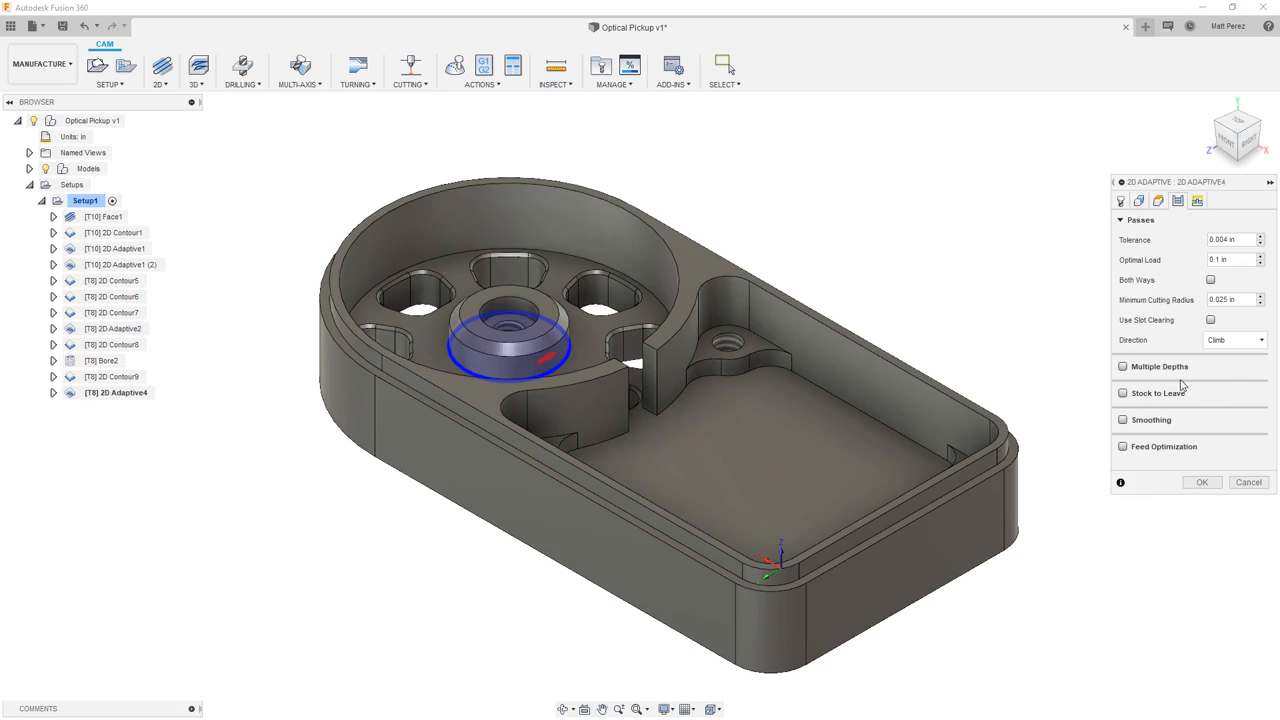
{"action": "mouse_move", "coordinate": [1177, 374]}
{"action": "left_click", "coordinate": [1198, 202]}
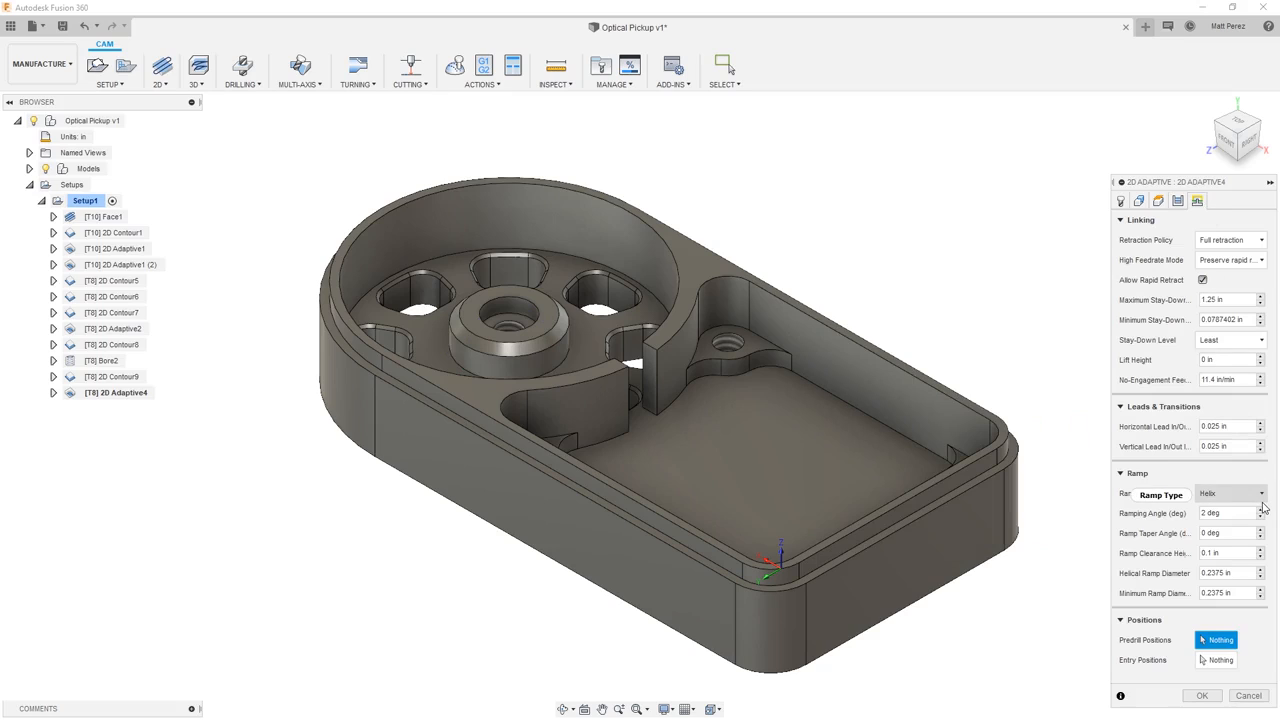
{"action": "mouse_move", "coordinate": [1262, 508]}
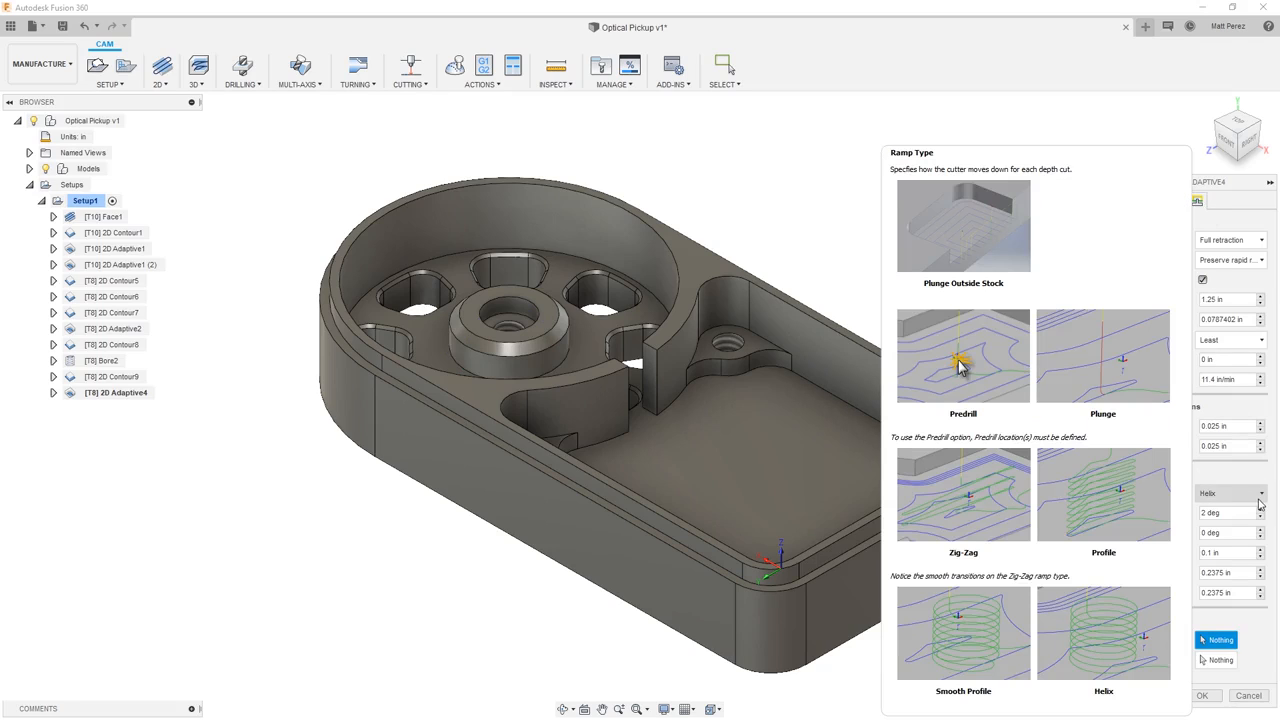
{"action": "left_click", "coordinate": [1250, 696]}
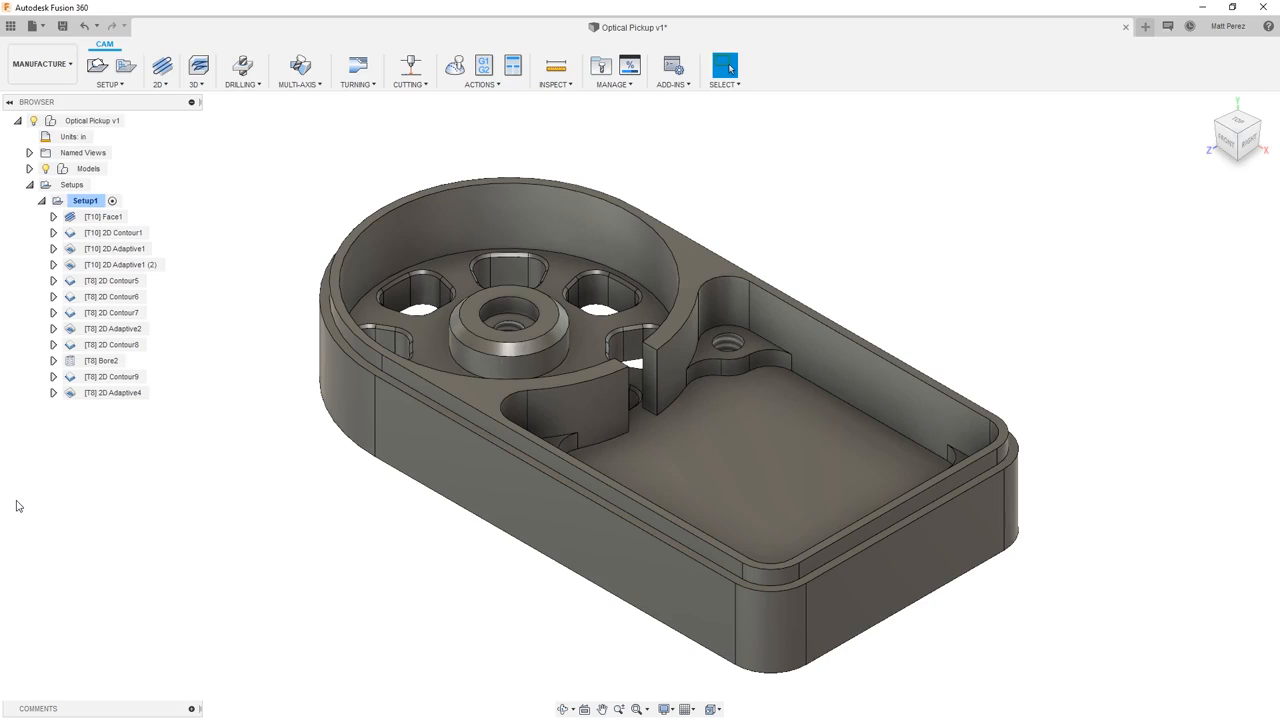
Create a Face operation using the central boss's outer chamfer edge as the stock contour.
{"action": "left_click", "coordinate": [170, 85]}
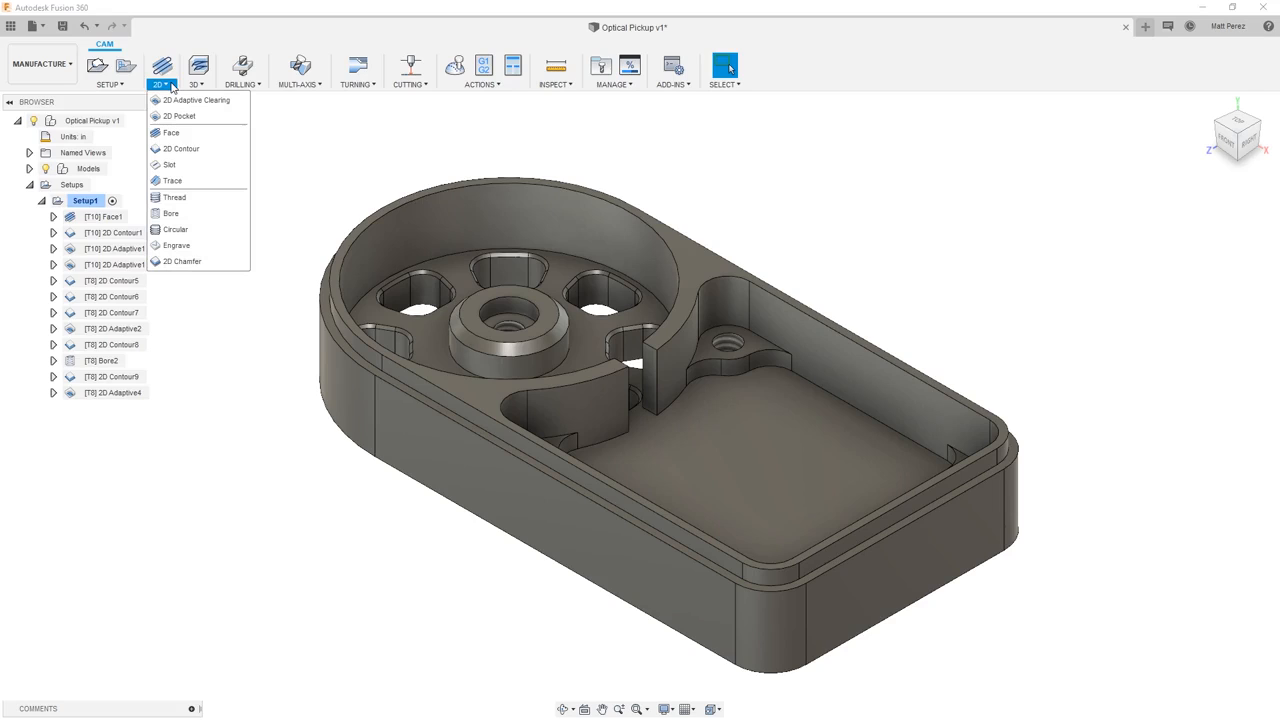
{"action": "left_click", "coordinate": [191, 136]}
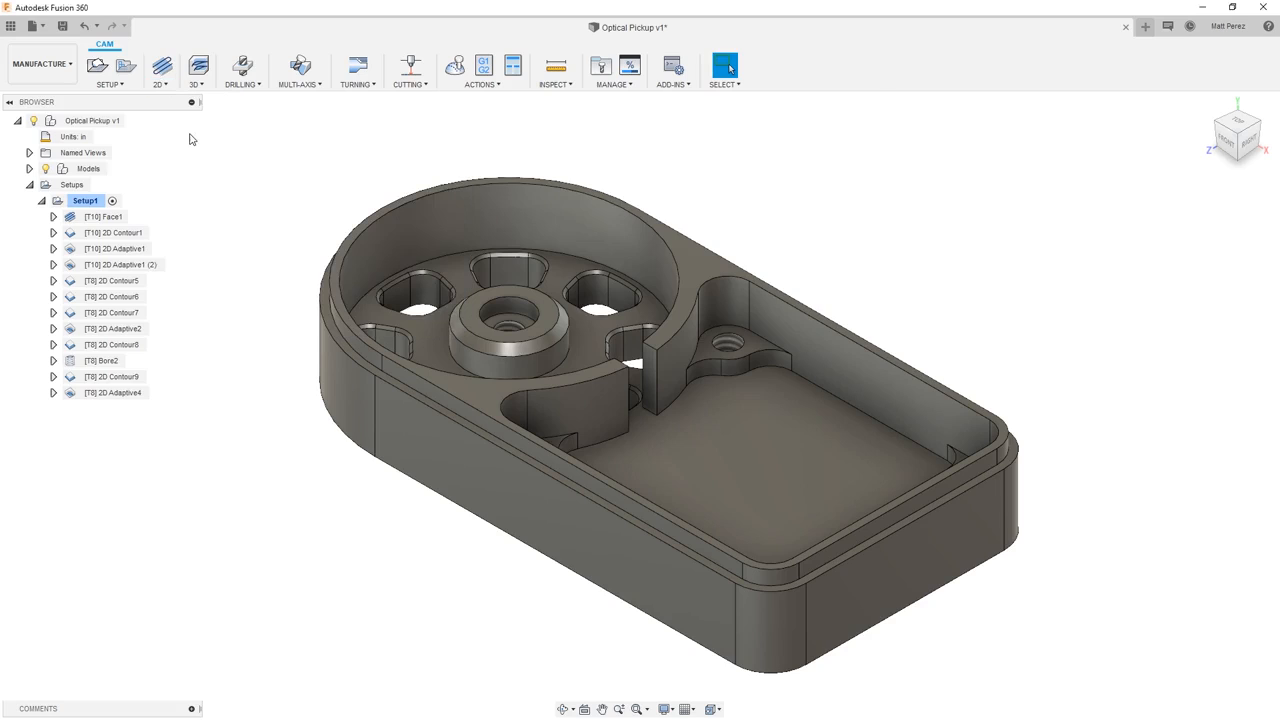
{"action": "left_click", "coordinate": [532, 354]}
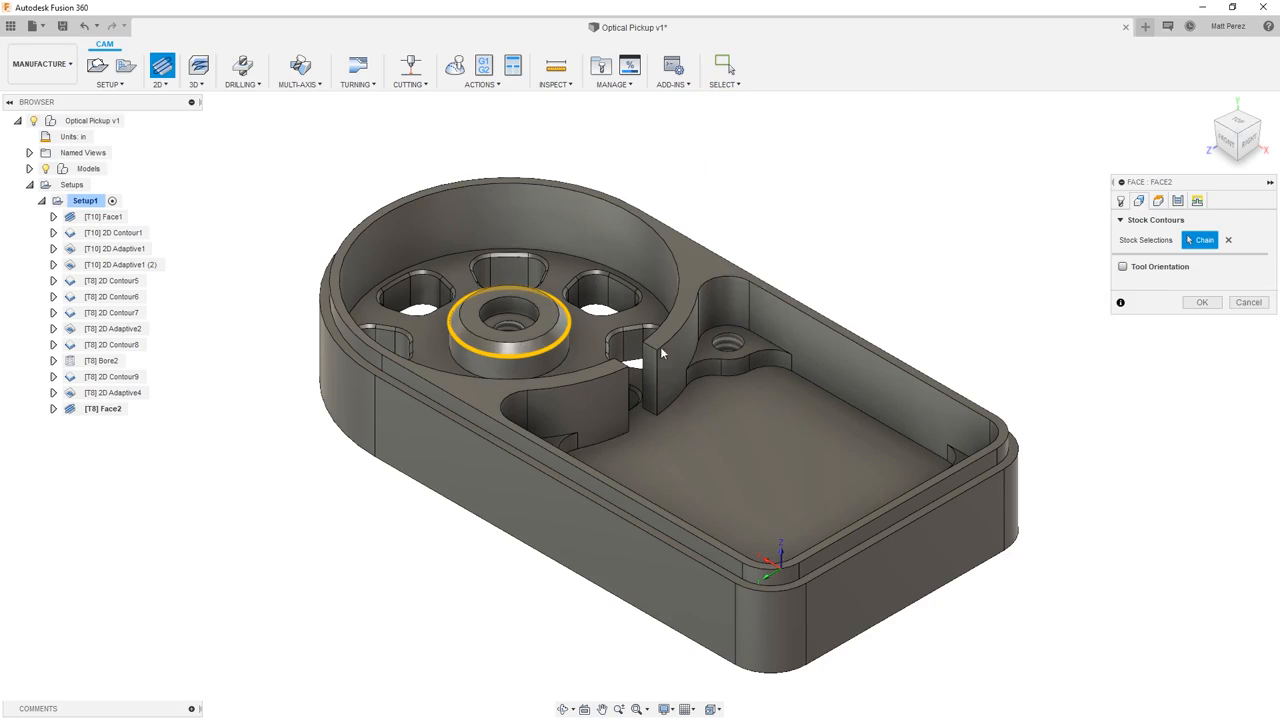
Set the Face operation's bottom height from a selection, referencing the hole's circular edge on top of the central boss.
{"action": "left_click", "coordinate": [1159, 201]}
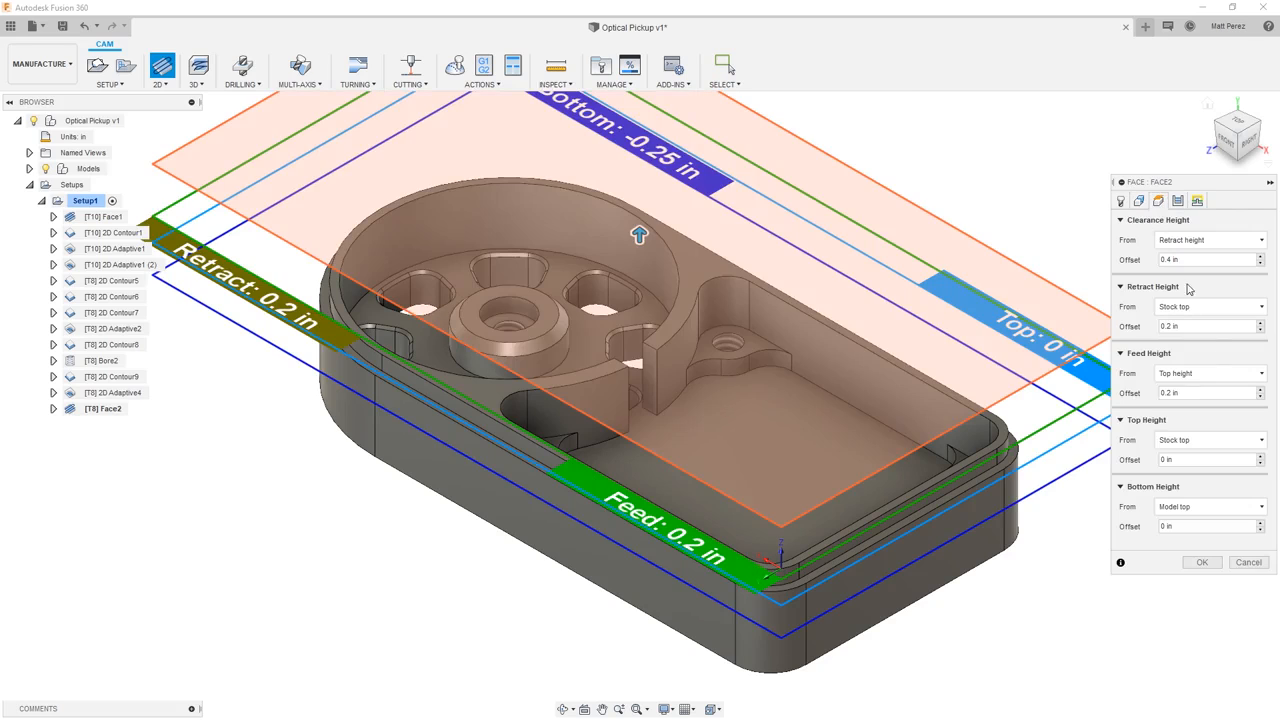
{"action": "left_click", "coordinate": [1200, 507]}
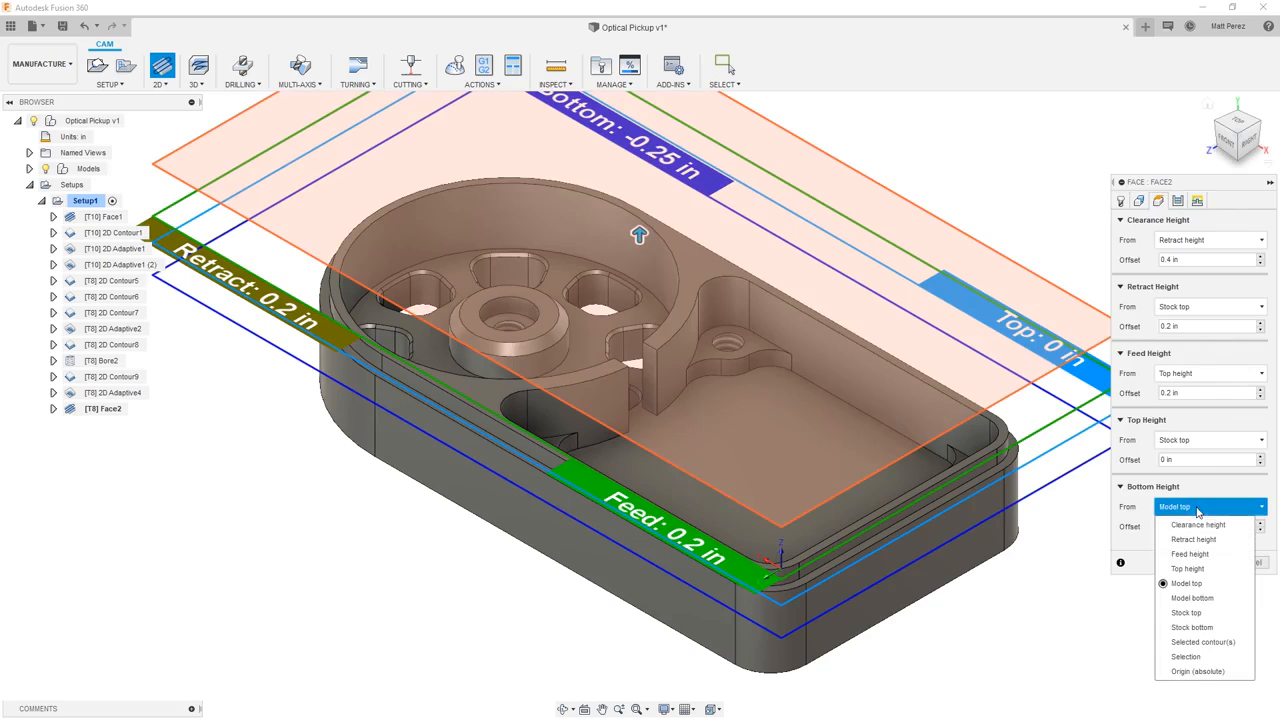
{"action": "left_click", "coordinate": [1199, 660]}
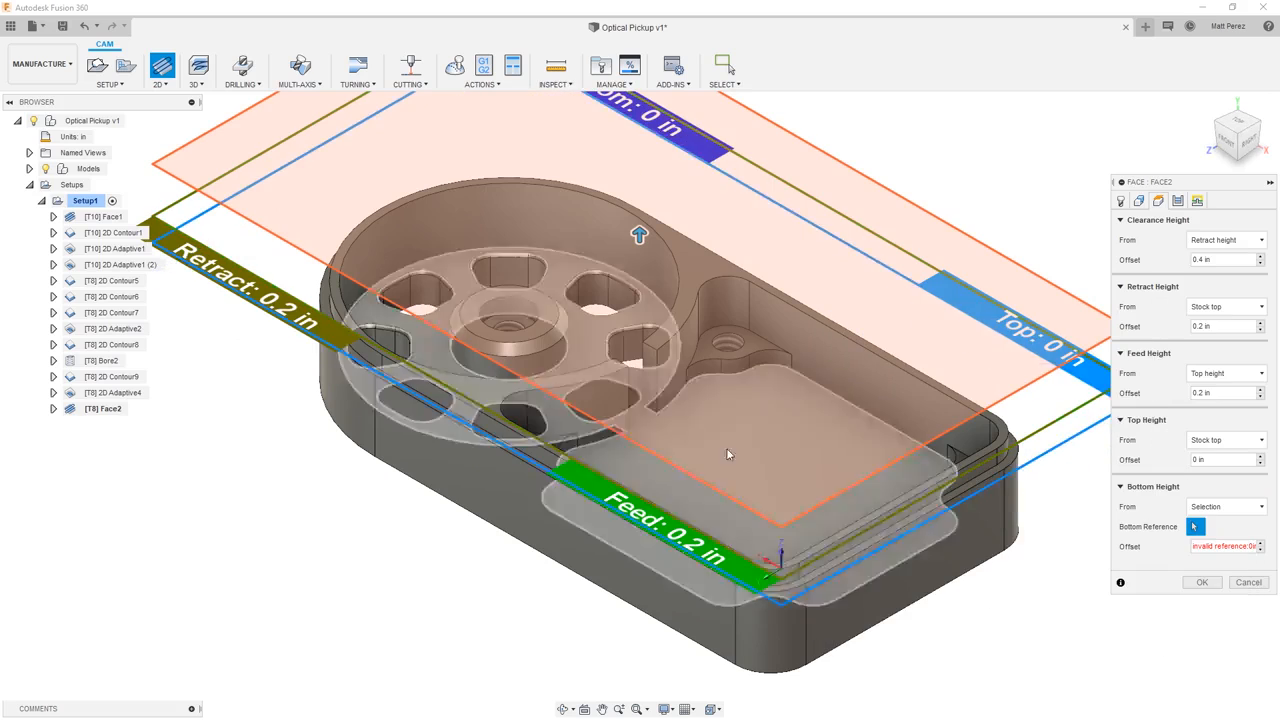
{"action": "left_click", "coordinate": [540, 330]}
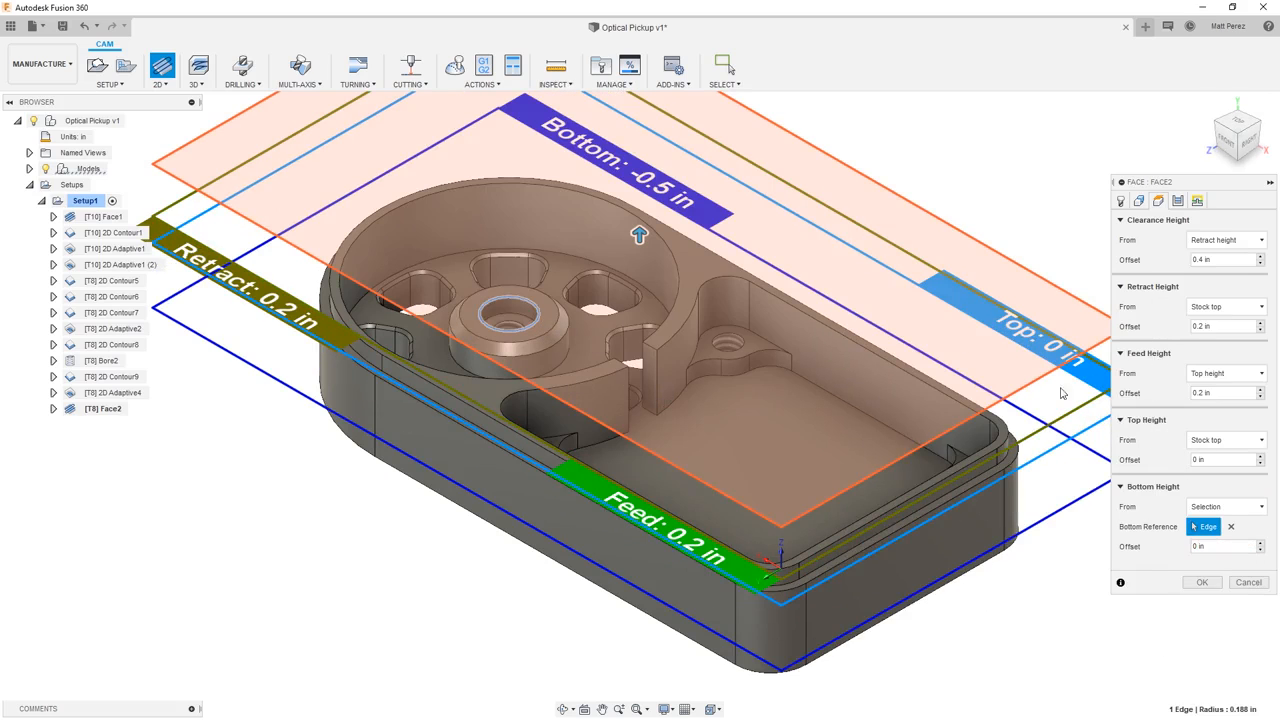
Enable Multiple Depths with a finishing step in the Face operation's passes, and generate the toolpath.
{"action": "left_click", "coordinate": [1178, 201]}
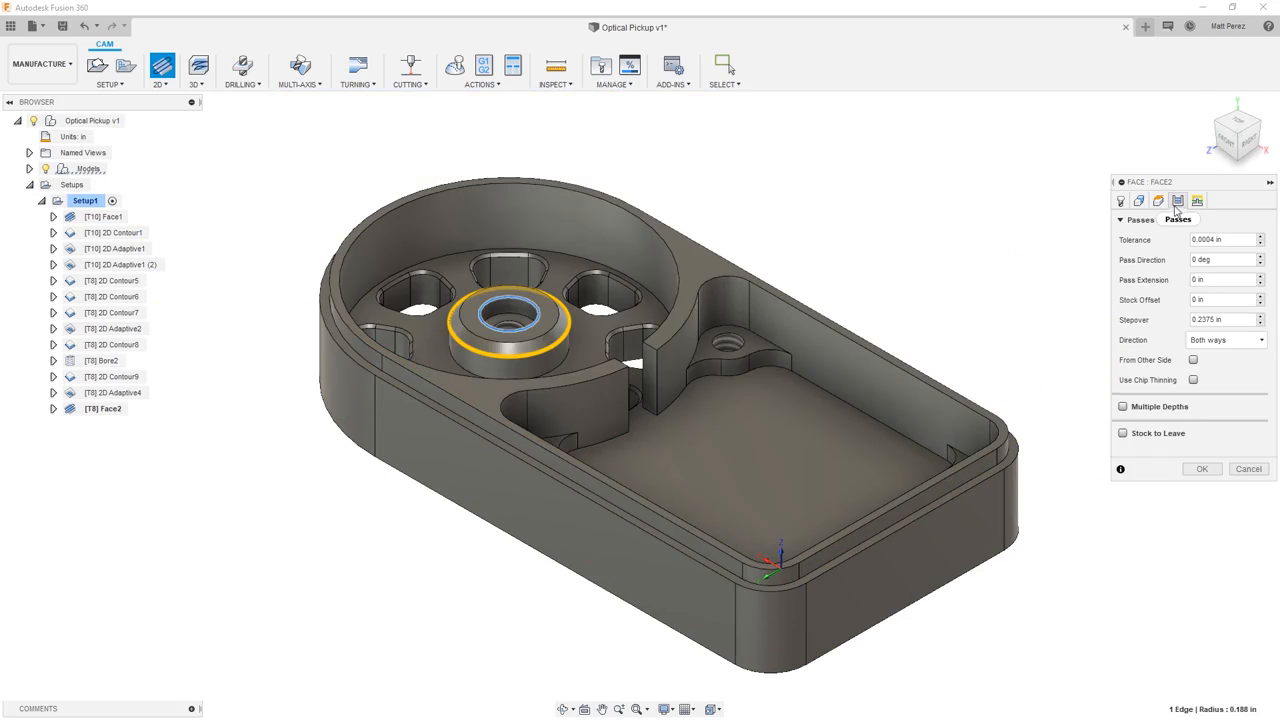
{"action": "left_click", "coordinate": [1123, 407]}
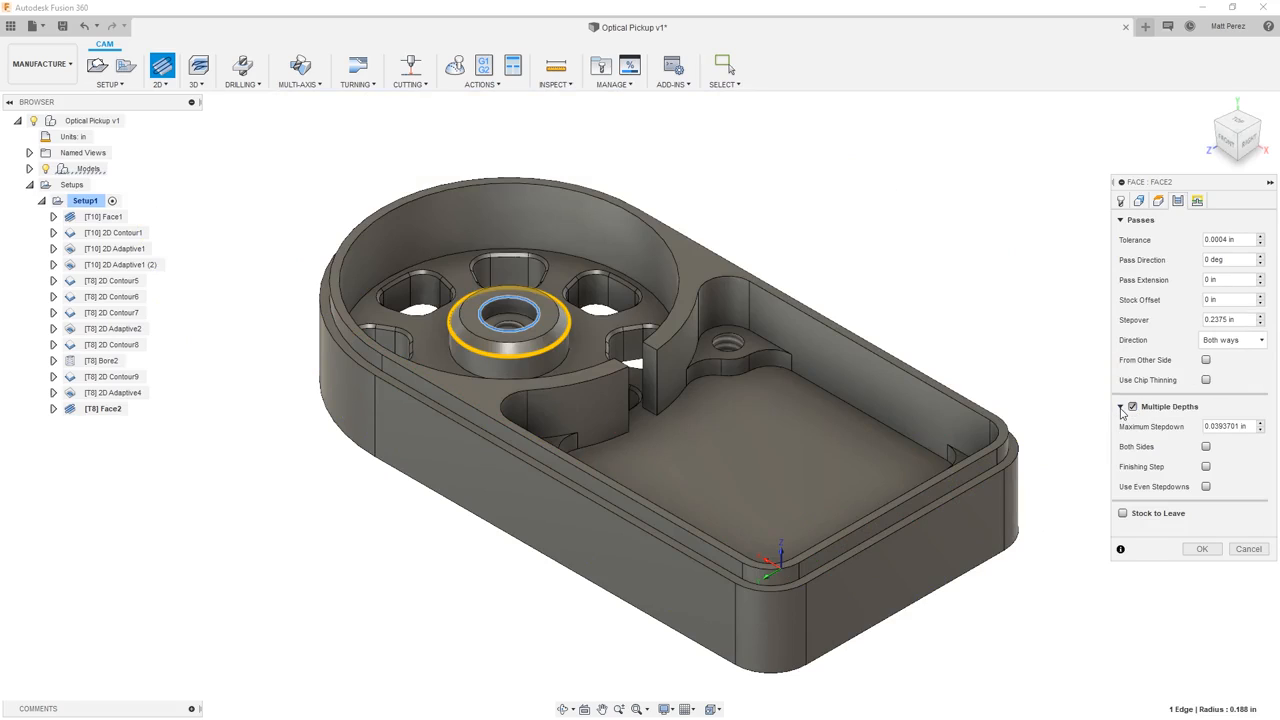
{"action": "left_click", "coordinate": [1206, 467]}
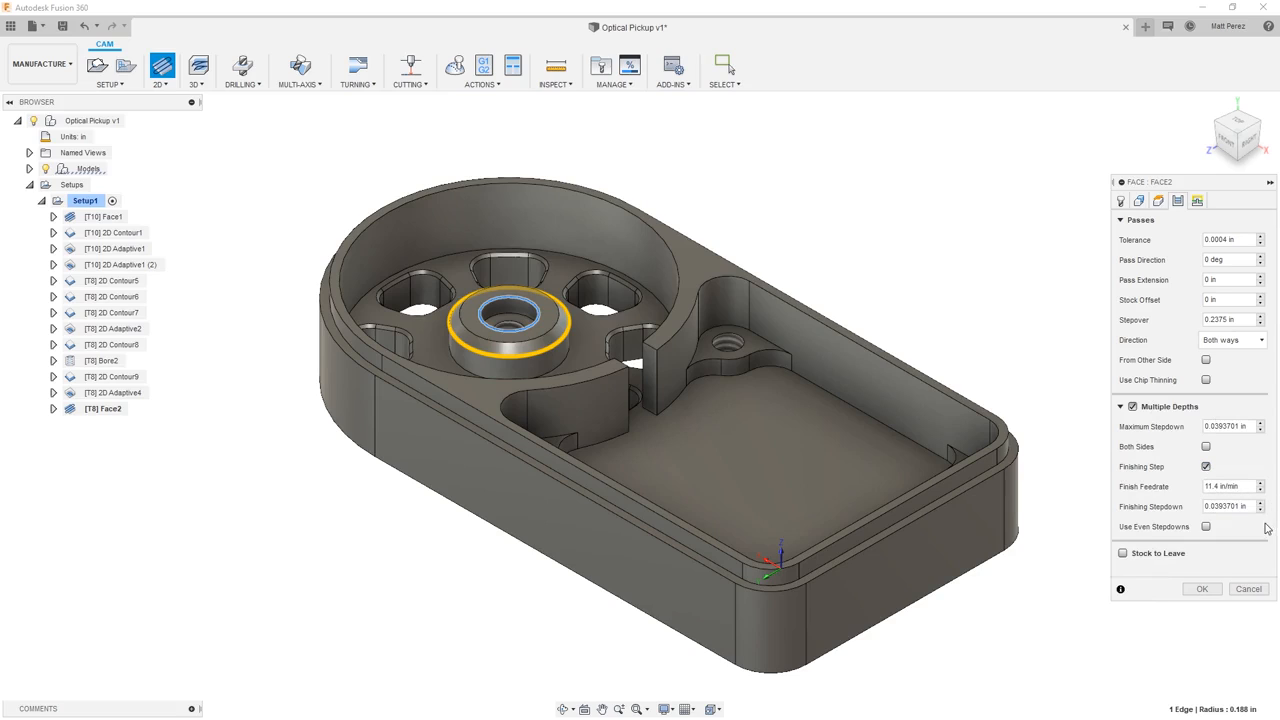
{"action": "left_click", "coordinate": [1205, 590]}
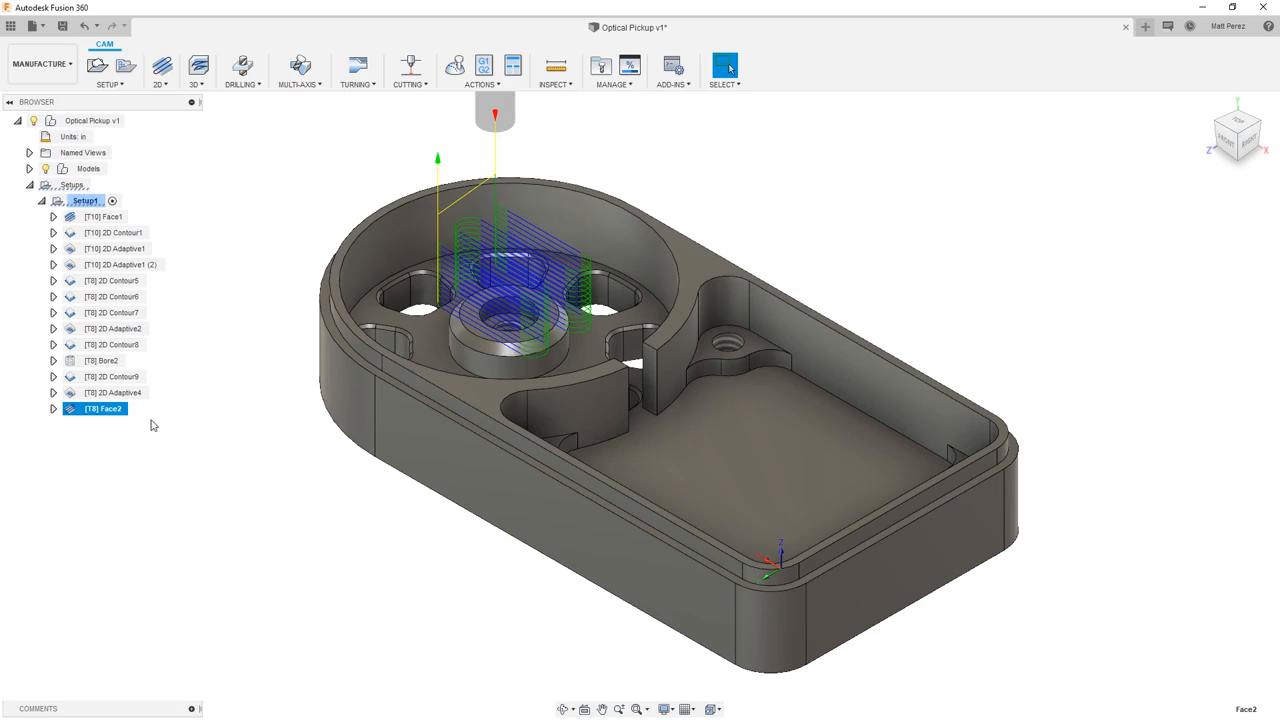
Delete the 2D Adaptive4 operation from Setup1.
{"action": "left_click", "coordinate": [119, 396]}
{"action": "right_click", "coordinate": [121, 401]}
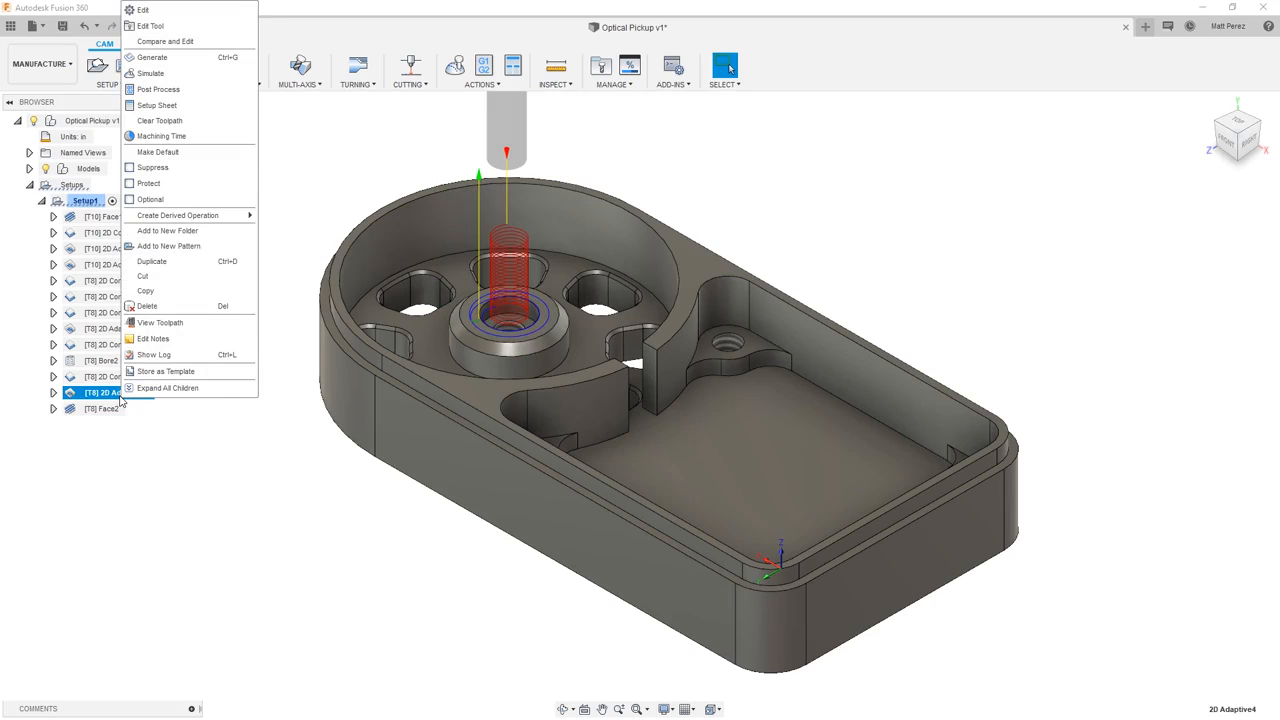
{"action": "left_click", "coordinate": [172, 306]}
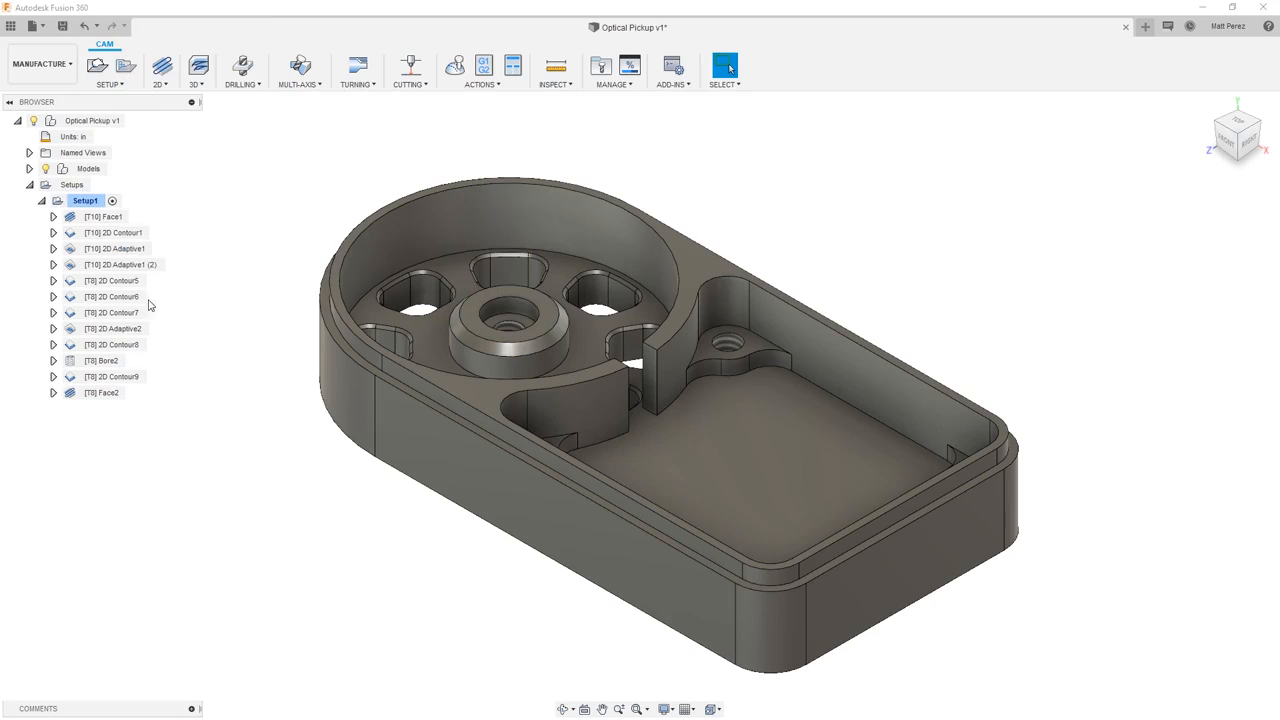
Simulate Setup1 through to its end, replay the Face2 operation on the central boss, and close the simulation.
{"action": "left_click", "coordinate": [82, 201]}
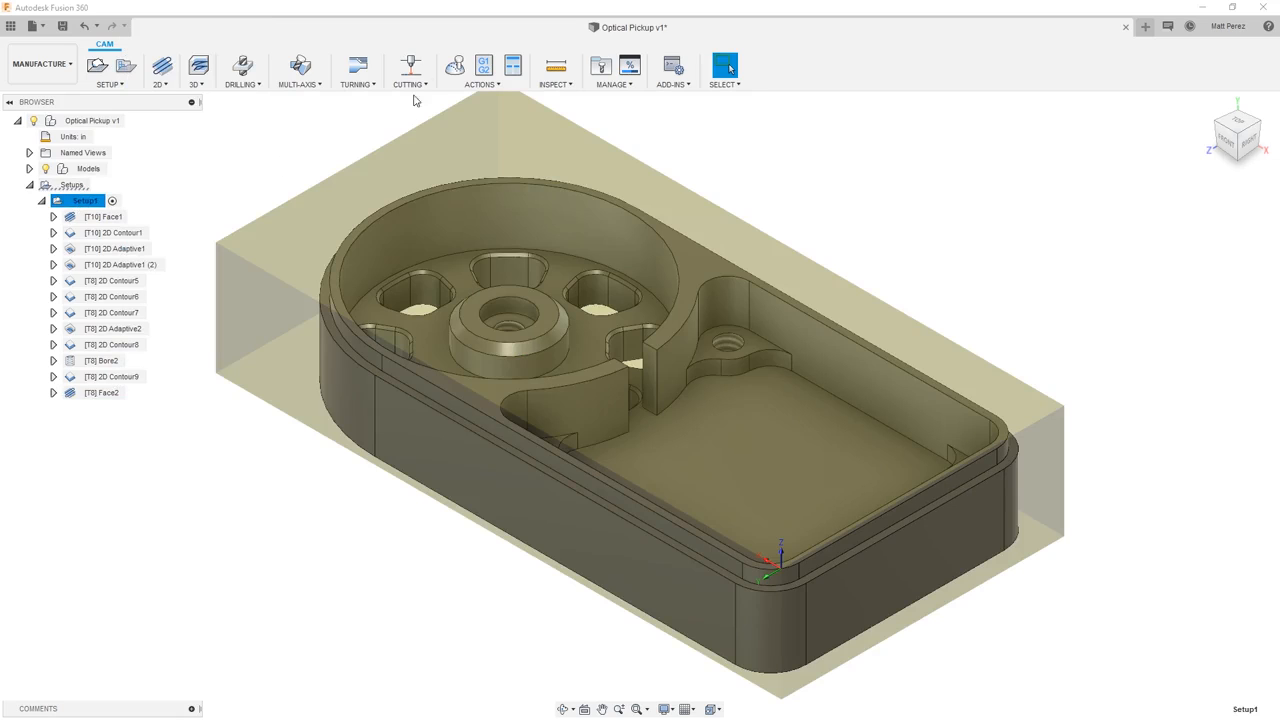
{"action": "left_click", "coordinate": [457, 65]}
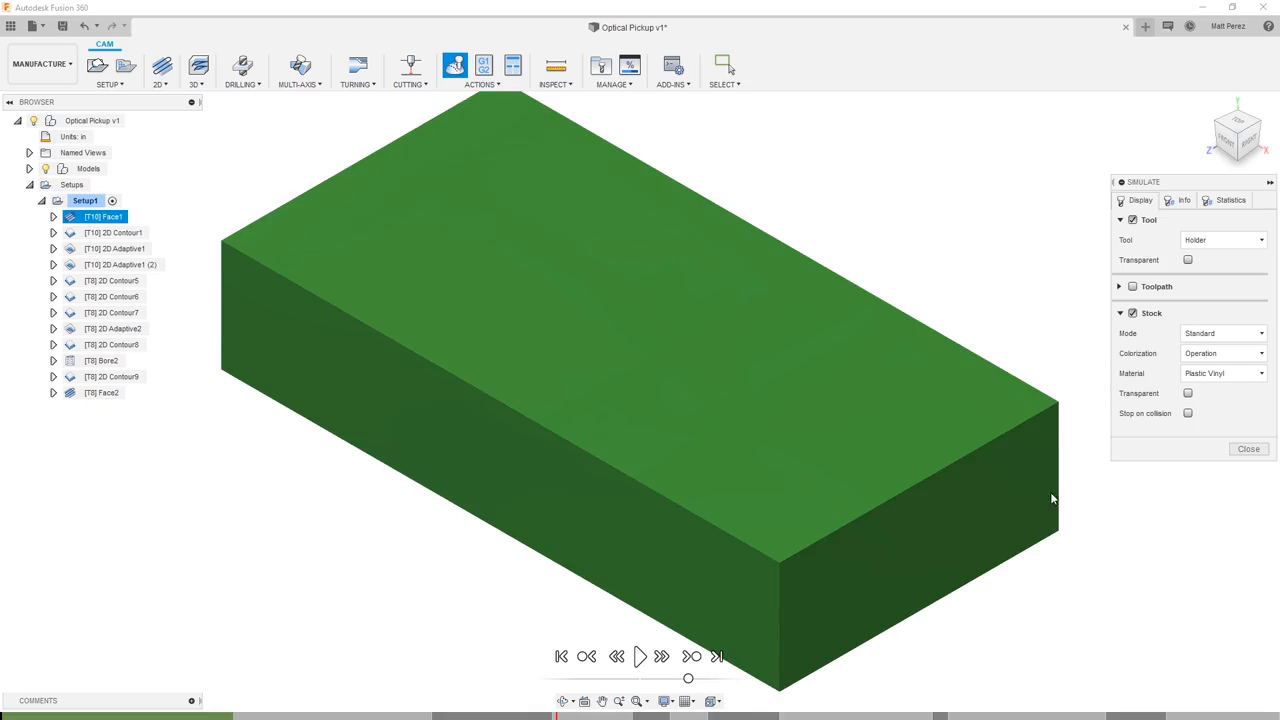
{"action": "left_click", "coordinate": [717, 656]}
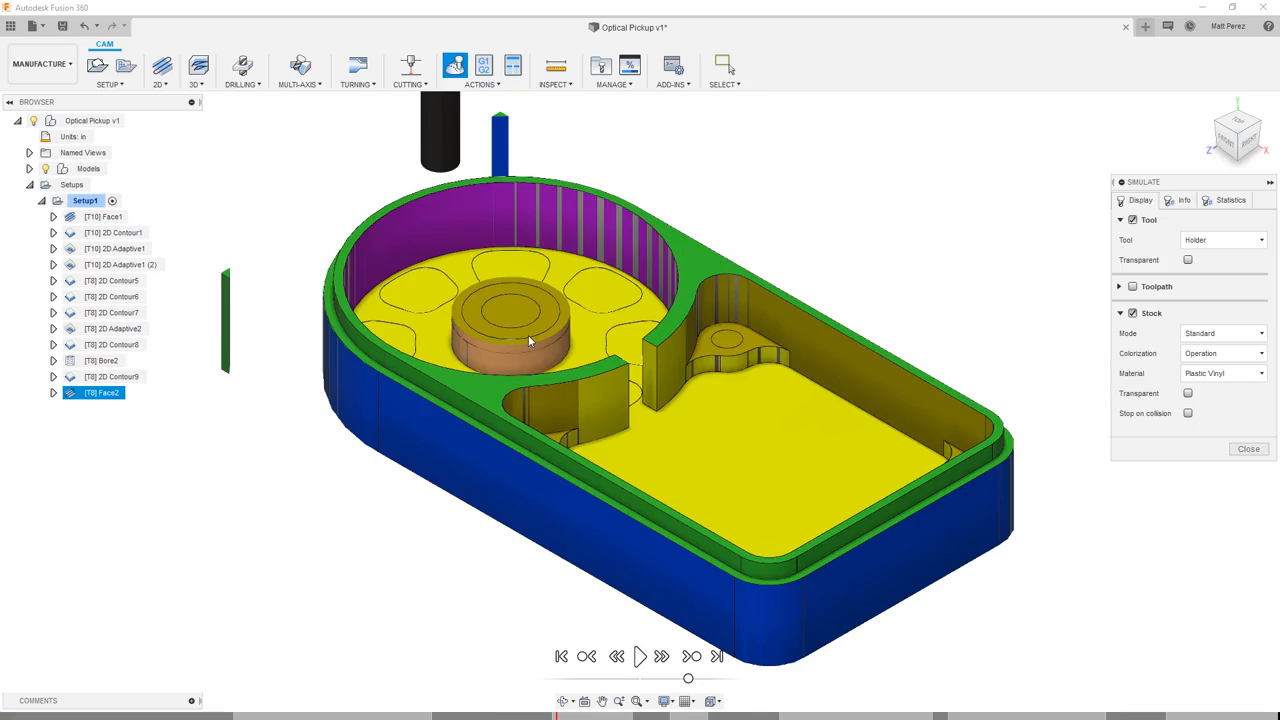
{"action": "left_click", "coordinate": [586, 656]}
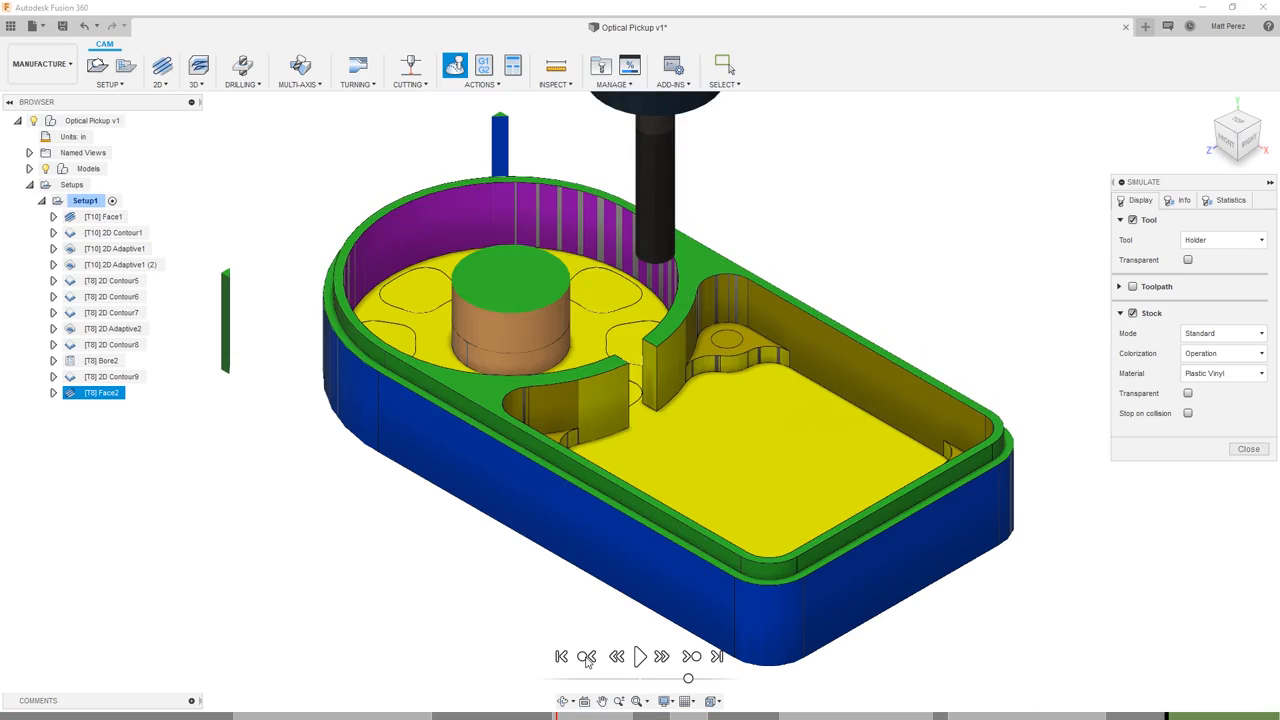
{"action": "left_click", "coordinate": [639, 660]}
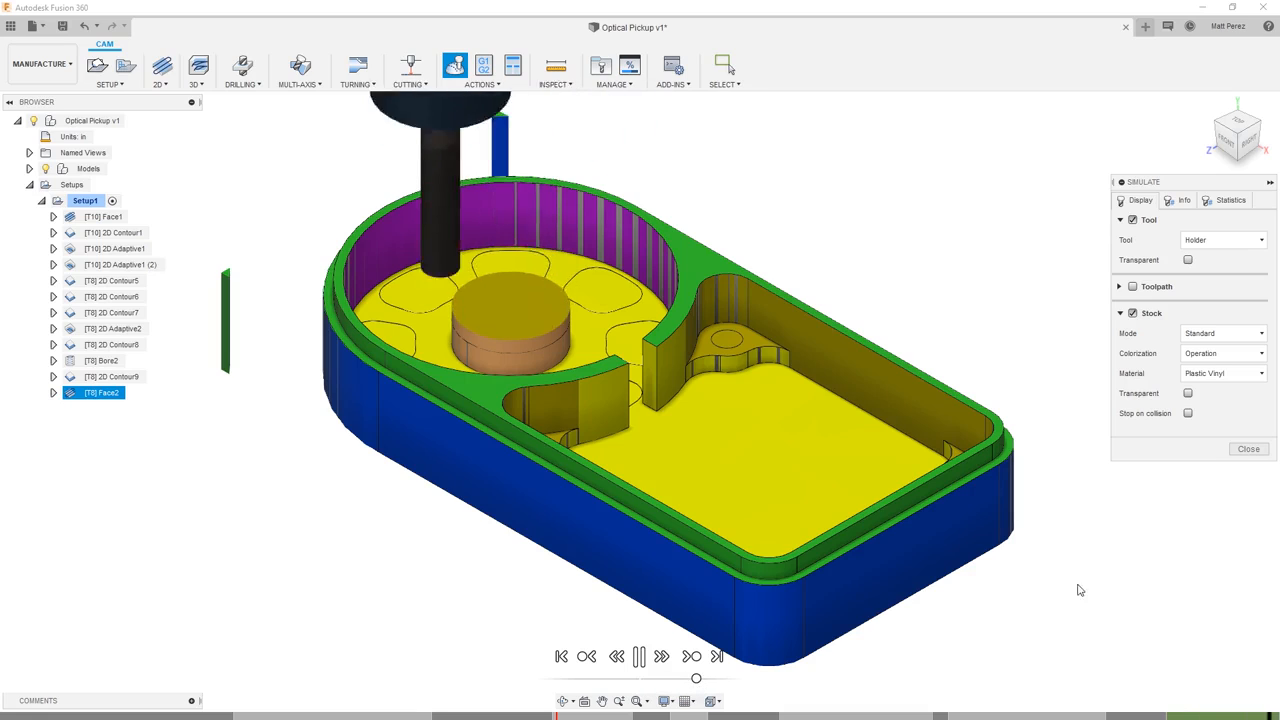
{"action": "left_click", "coordinate": [1248, 449]}
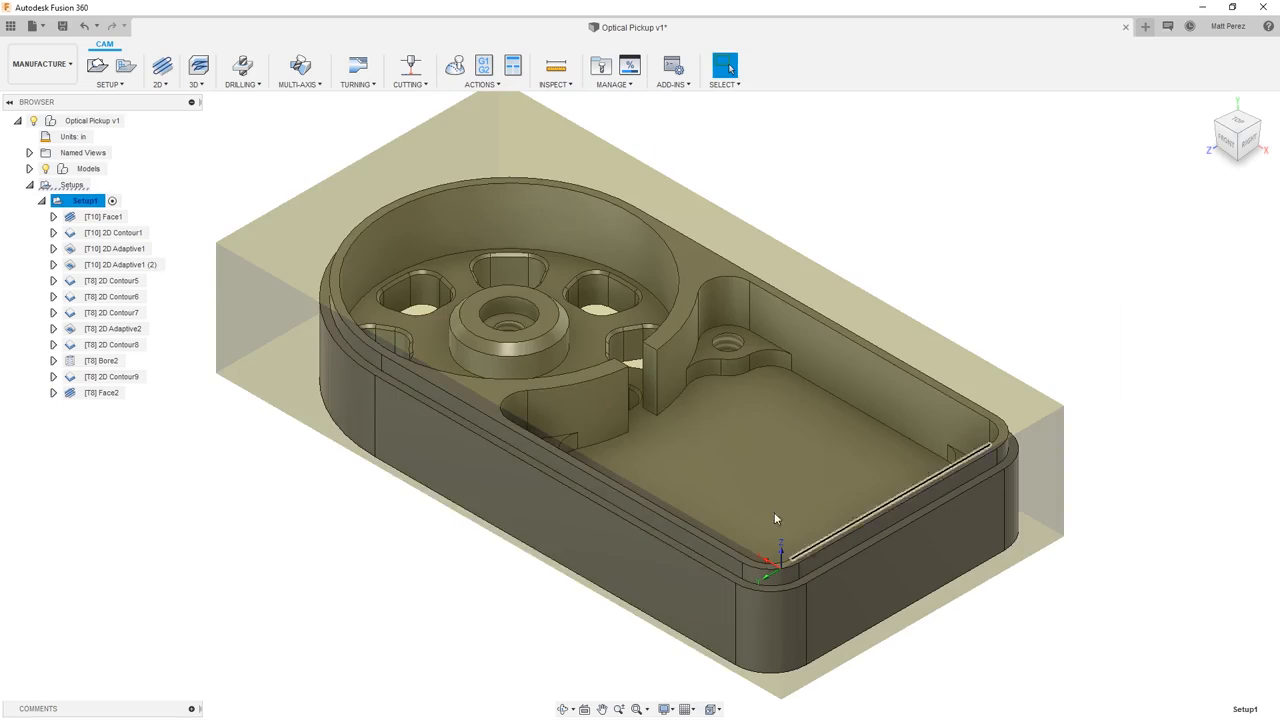
Edit Face2 to use chip thinning and a different maximum stepdown, check its linking and geometry settings, and regenerate the toolpath.
{"action": "left_click", "coordinate": [105, 393]}
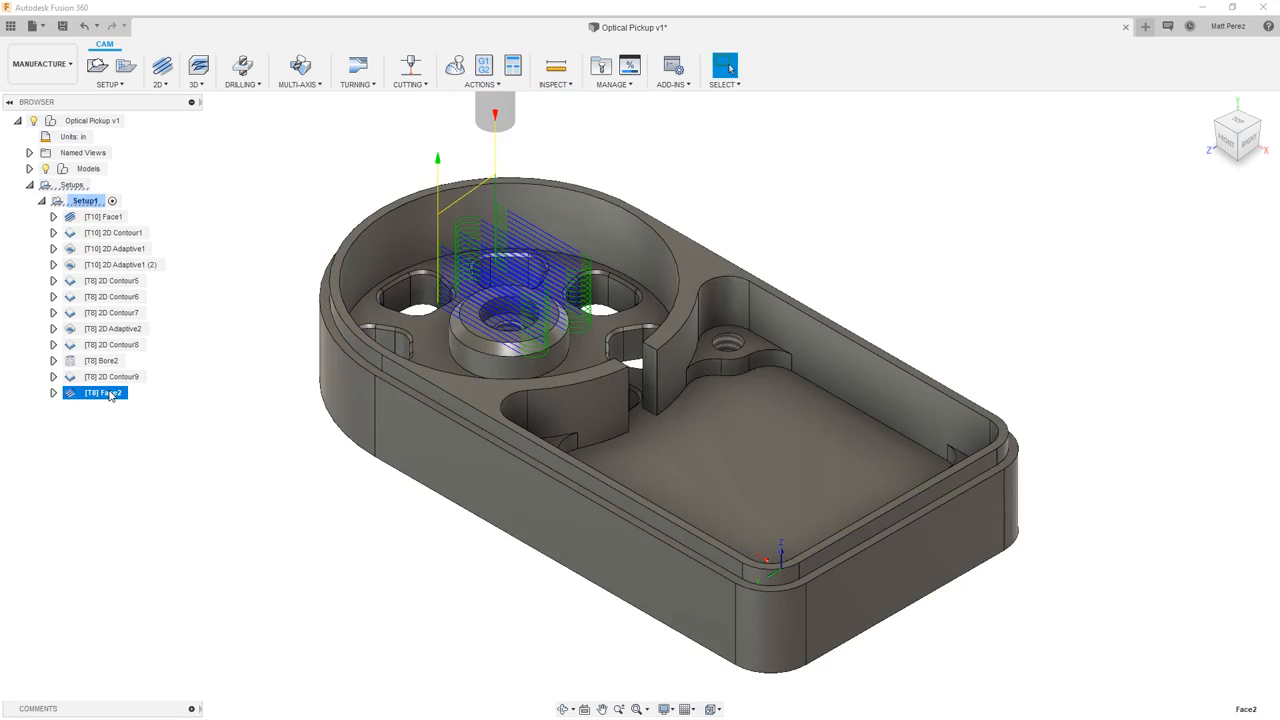
{"action": "right_click", "coordinate": [108, 400]}
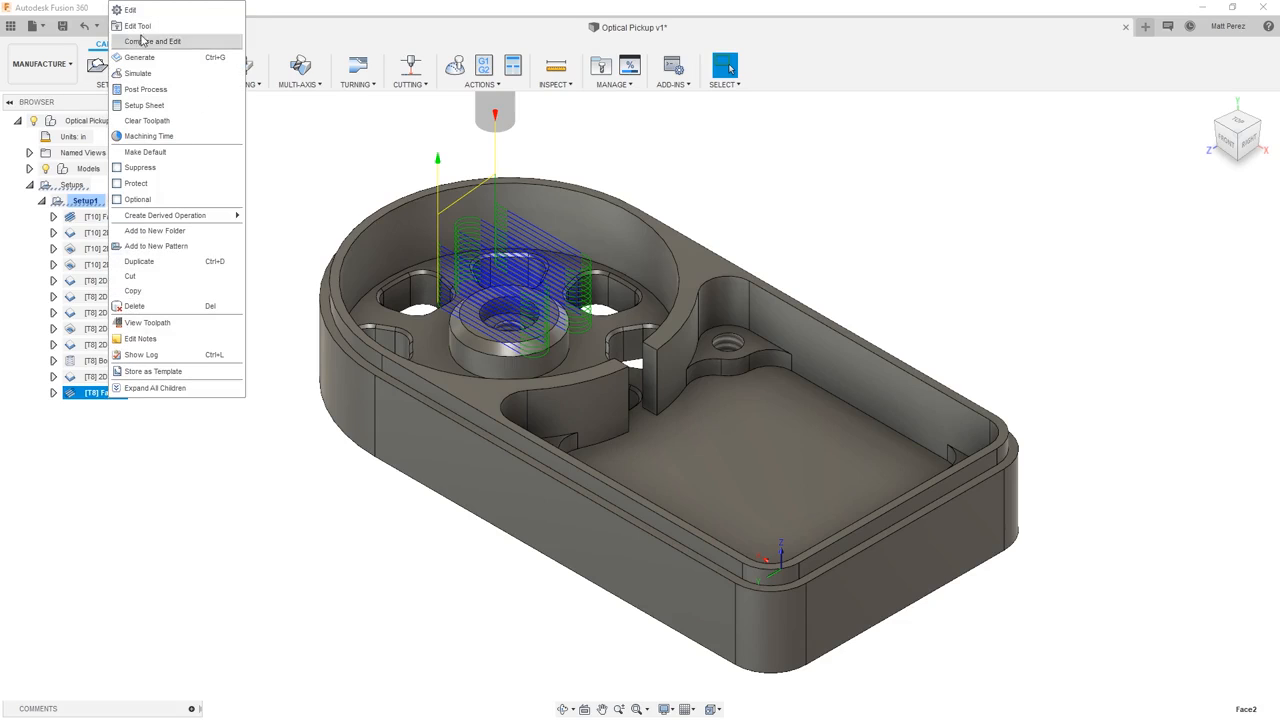
{"action": "left_click", "coordinate": [145, 14]}
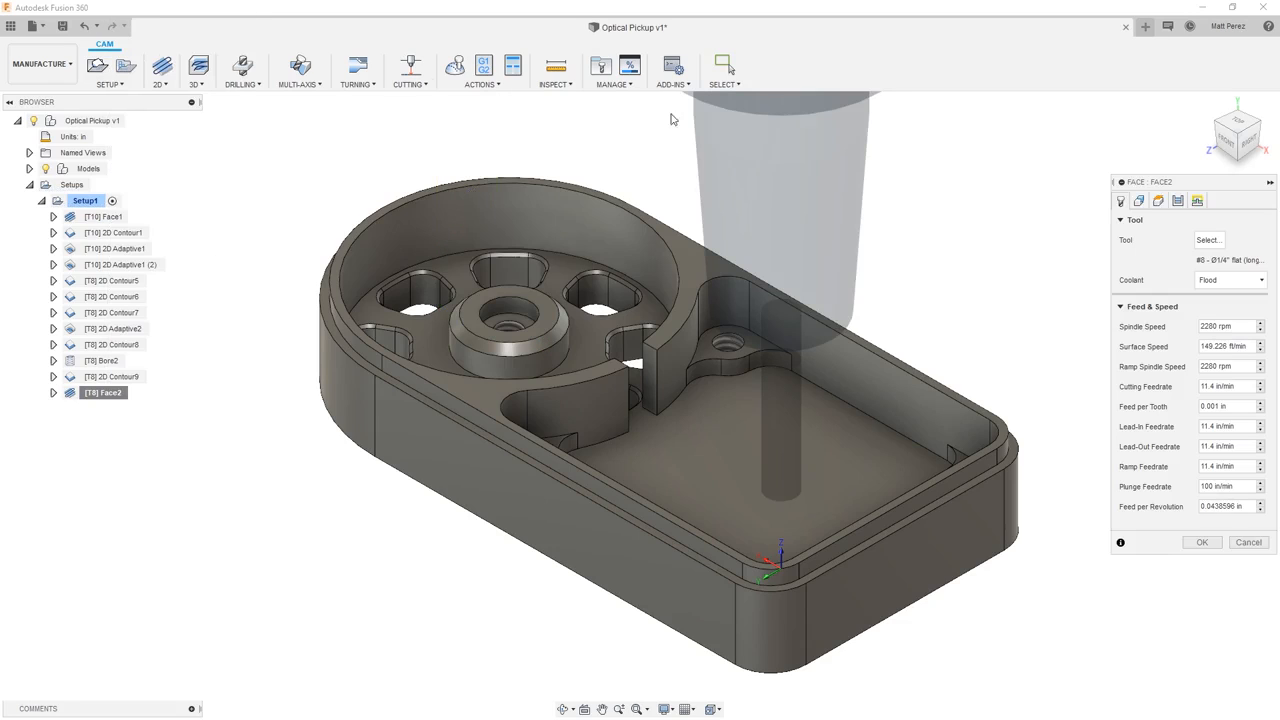
{"action": "left_click", "coordinate": [1178, 200]}
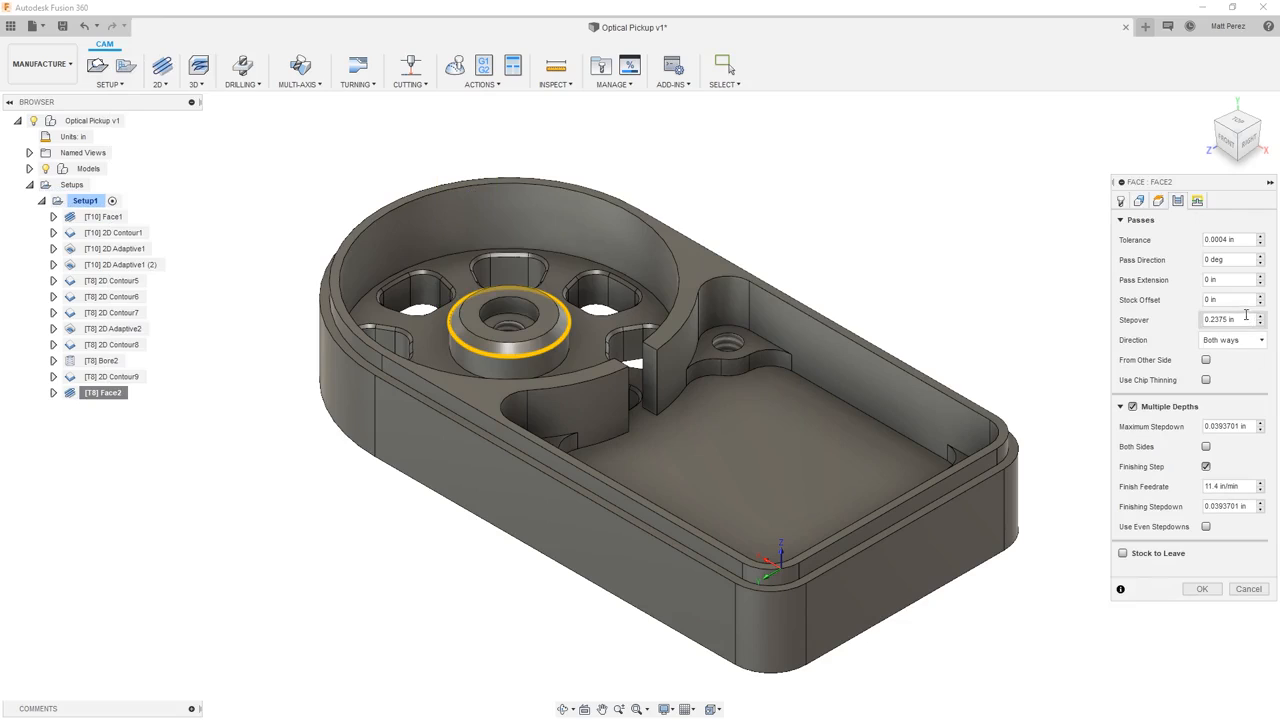
{"action": "left_click", "coordinate": [1206, 381]}
{"action": "left_click", "coordinate": [1214, 427]}
{"action": "left_click", "coordinate": [1197, 201]}
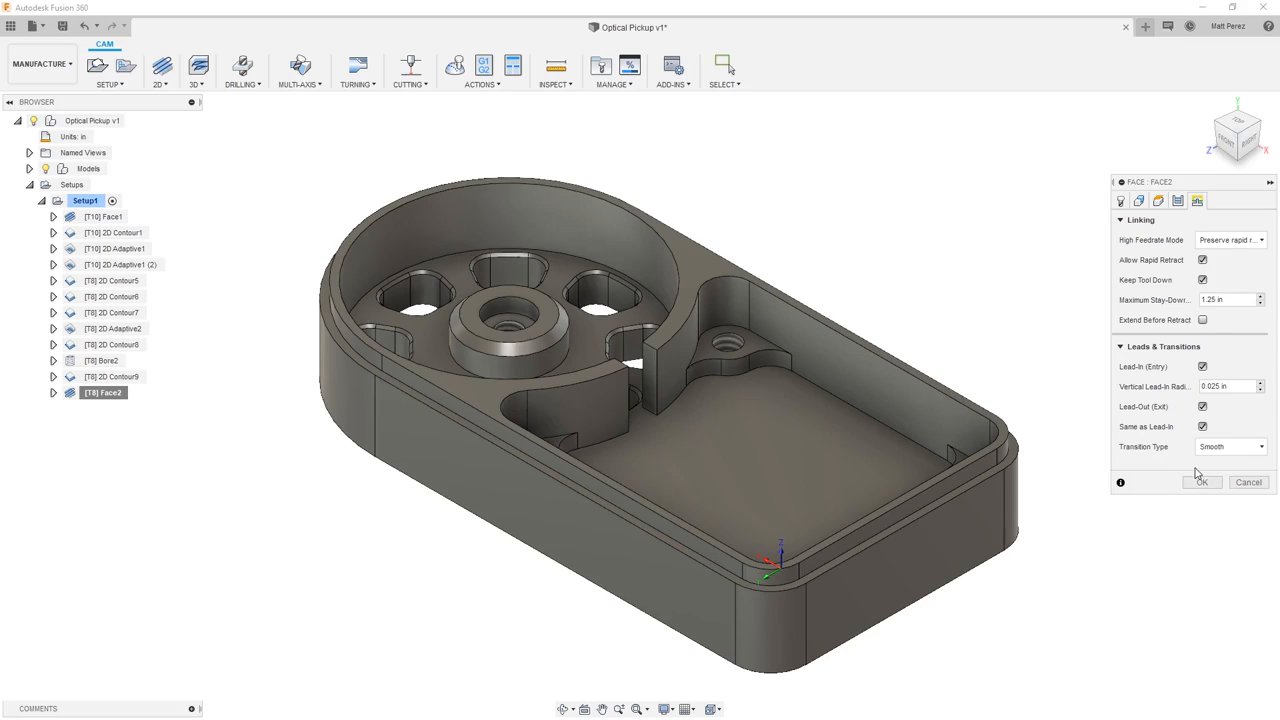
{"action": "left_click", "coordinate": [1140, 201]}
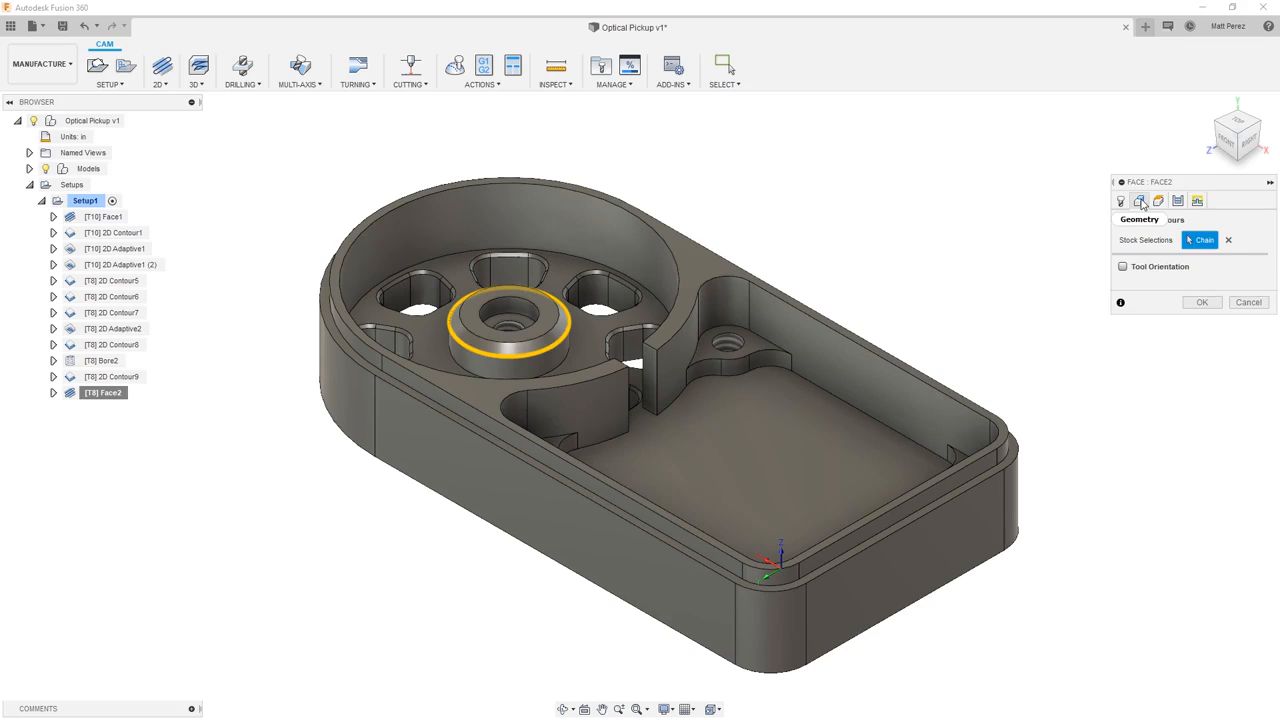
{"action": "left_click", "coordinate": [1208, 304]}
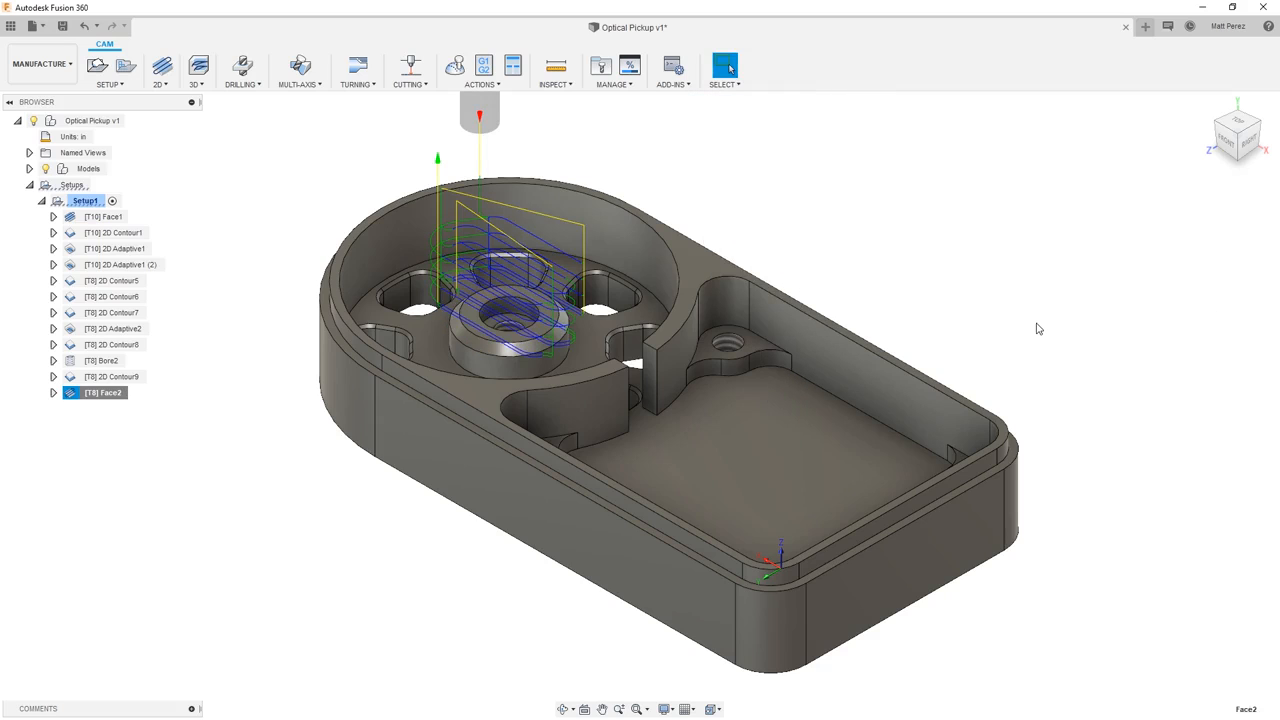
Create a 2D Contour operation using the bottom circular edge of the counterbore in the central boss as its contour.
{"action": "mouse_move", "coordinate": [608, 279]}
{"action": "middle_mouse_down", "text": "shift"}
{"action": "mouse_move", "coordinate": [621, 345]}
{"action": "mouse_move", "coordinate": [612, 298]}
{"action": "middle_mouse_up", "text": "shift"}
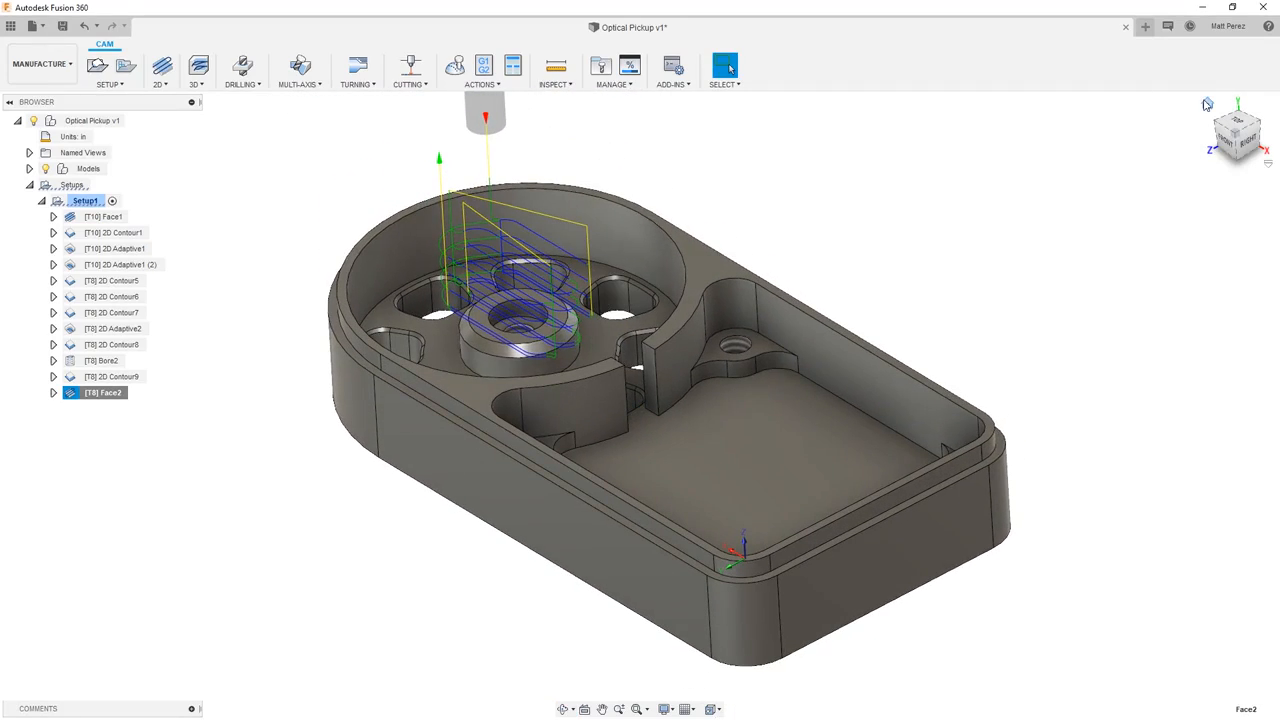
{"action": "left_click", "coordinate": [1207, 104]}
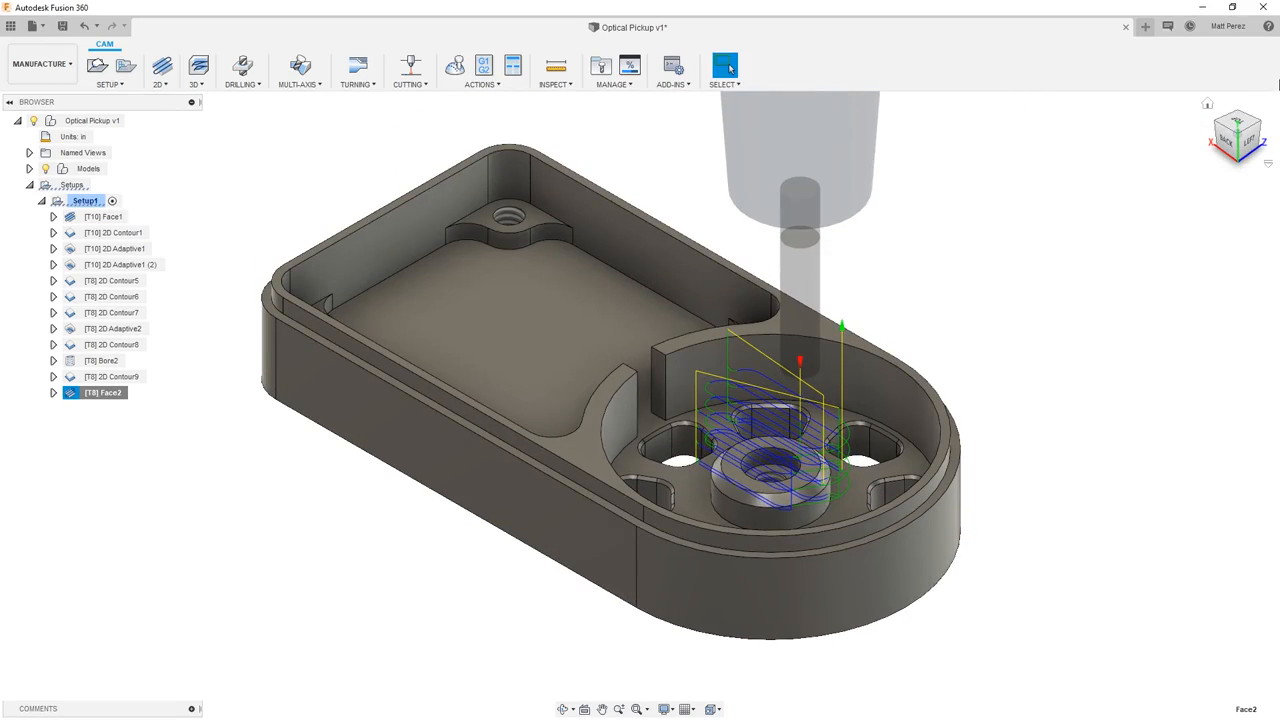
{"action": "left_click", "coordinate": [963, 317]}
{"action": "scroll", "coordinate": [781, 484], "scroll_direction": "up", "scroll_amount": 3}
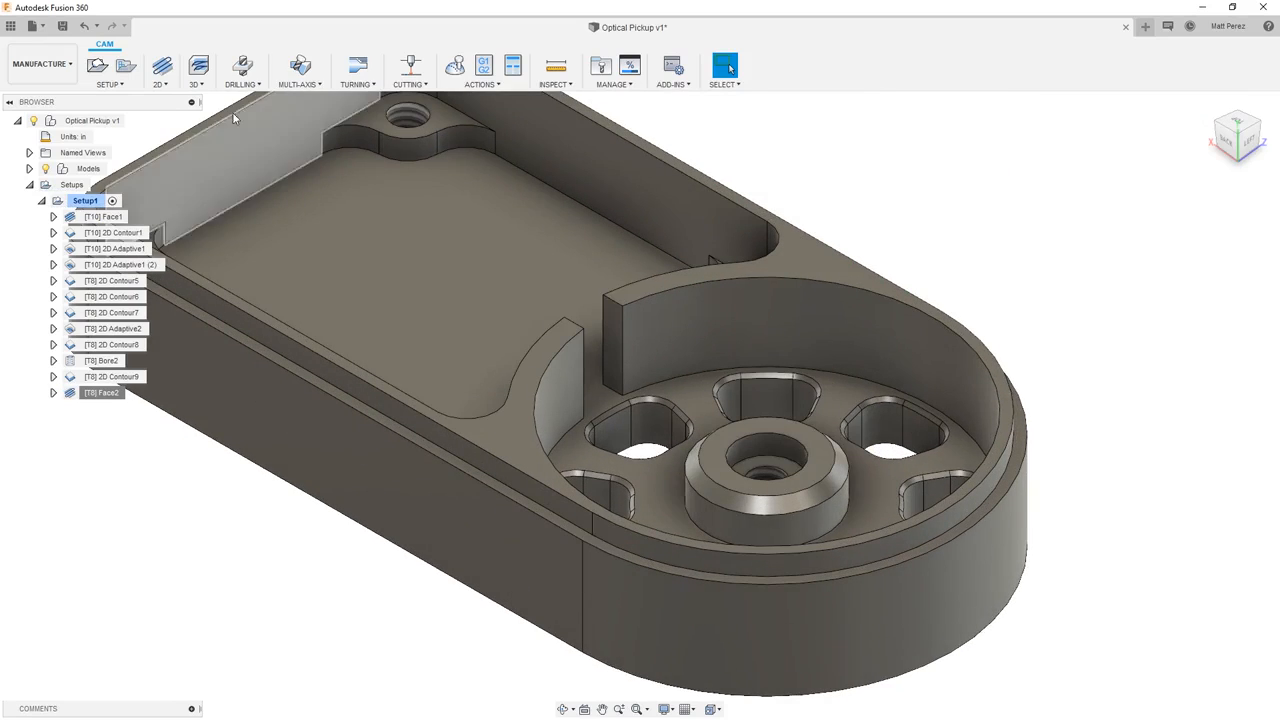
{"action": "left_click", "coordinate": [161, 84]}
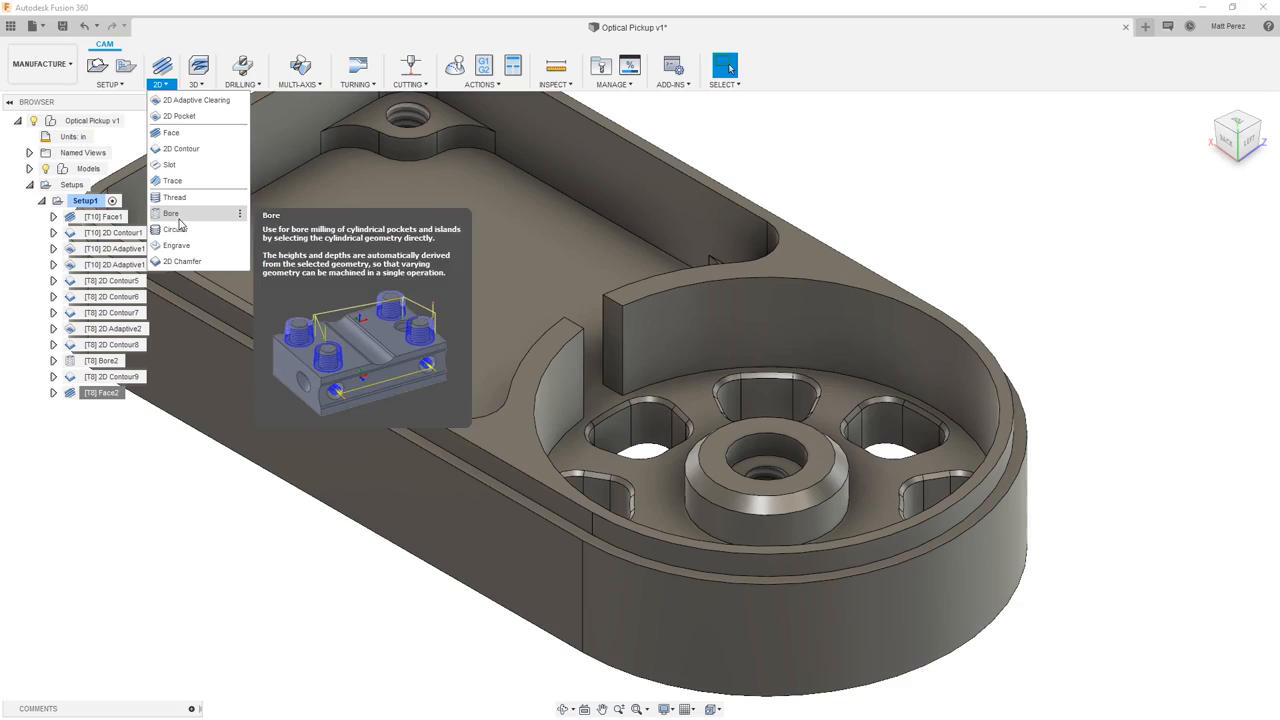
{"action": "left_click", "coordinate": [182, 151]}
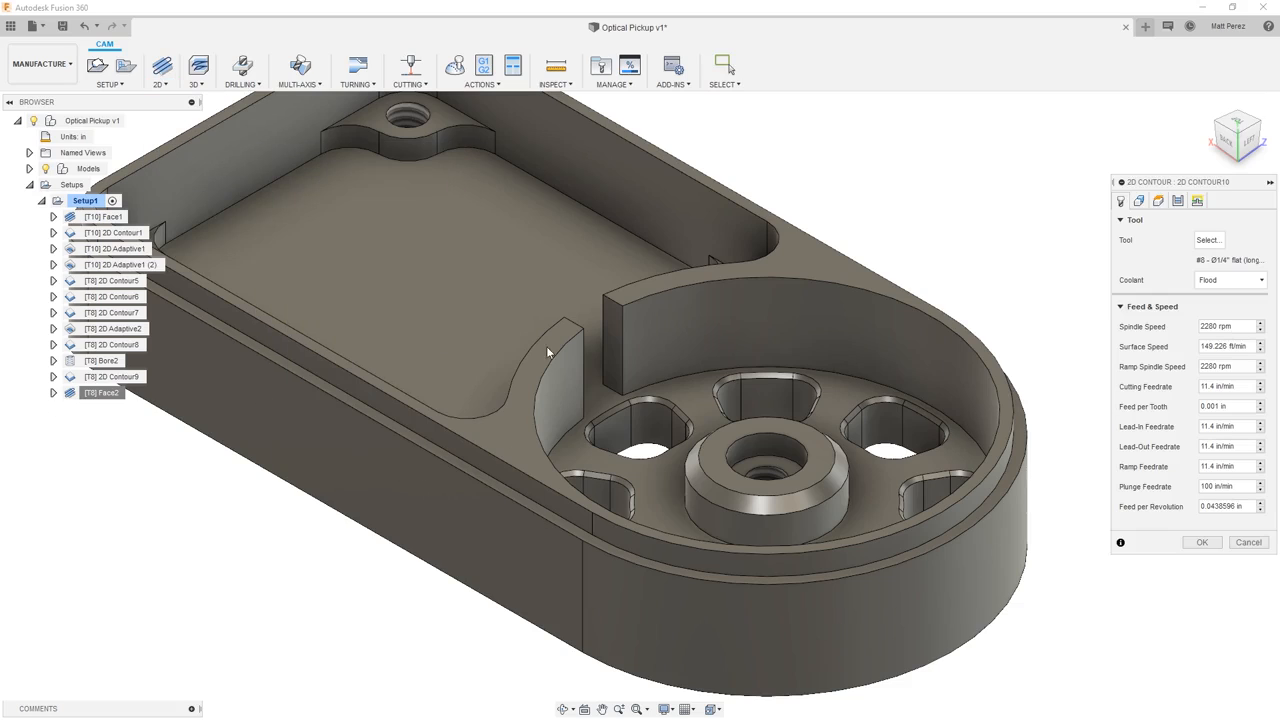
{"action": "left_click", "coordinate": [783, 462]}
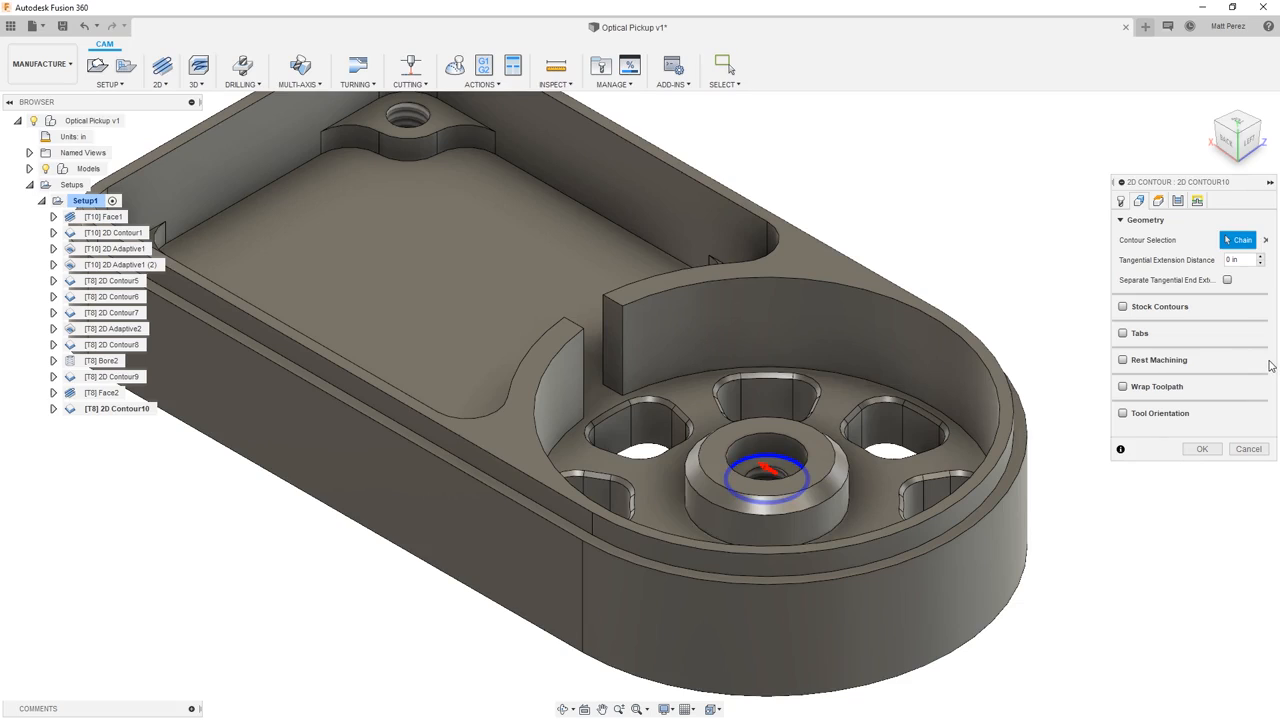
Set the 2D Contour's top height from a selection of the boss's top face, keep the default passes and linking, and generate it.
{"action": "left_click", "coordinate": [1158, 200]}
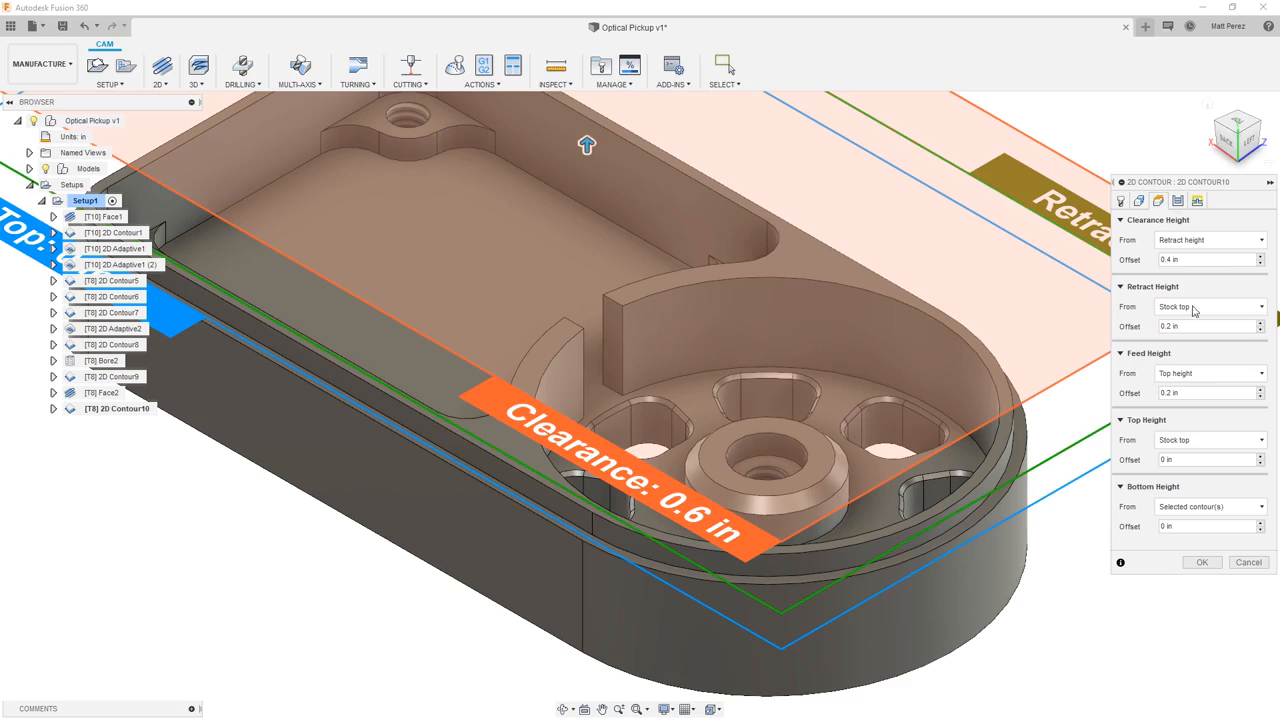
{"action": "left_click", "coordinate": [1222, 440]}
{"action": "left_click", "coordinate": [1188, 590]}
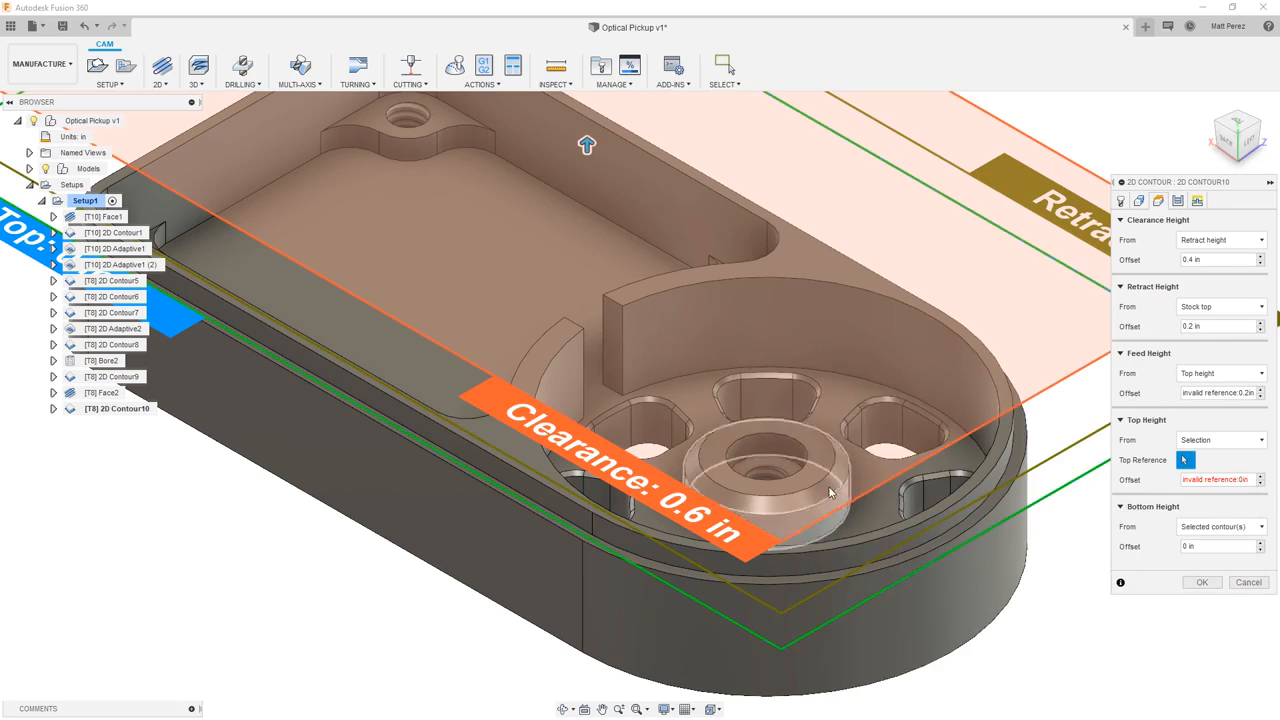
{"action": "left_click", "coordinate": [817, 475]}
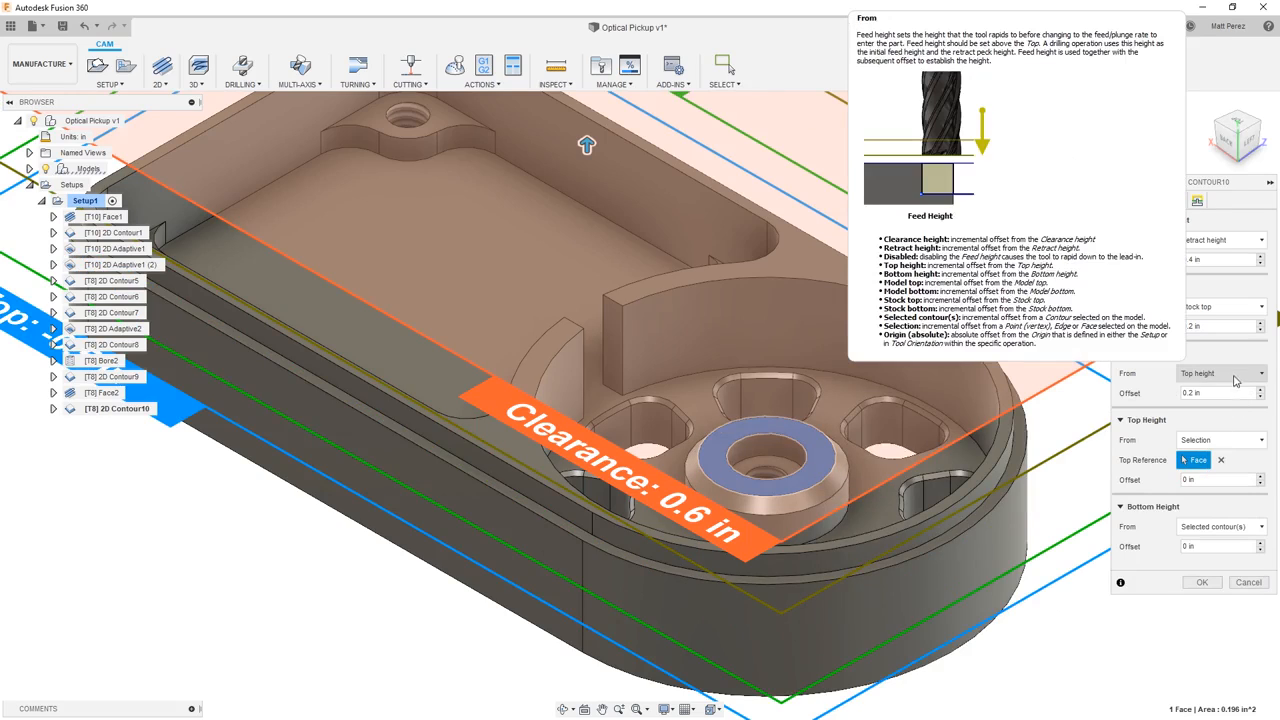
{"action": "left_click", "coordinate": [1177, 203]}
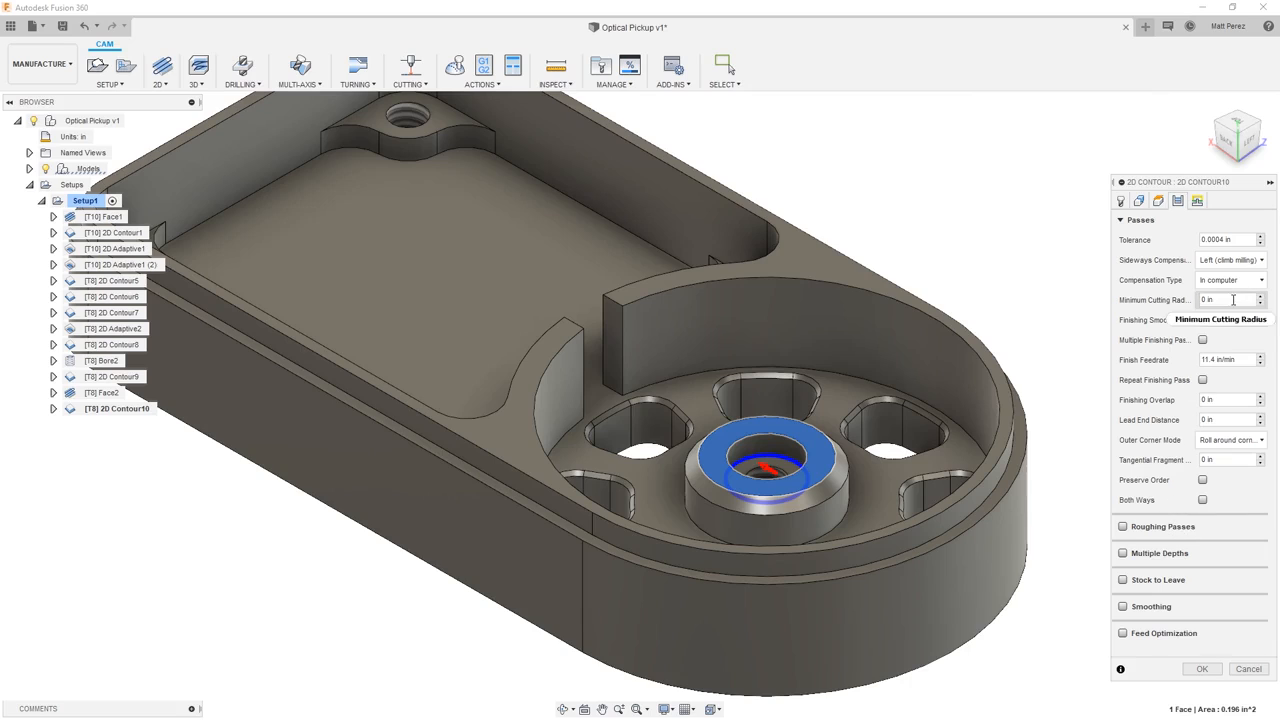
{"action": "left_click", "coordinate": [1199, 201]}
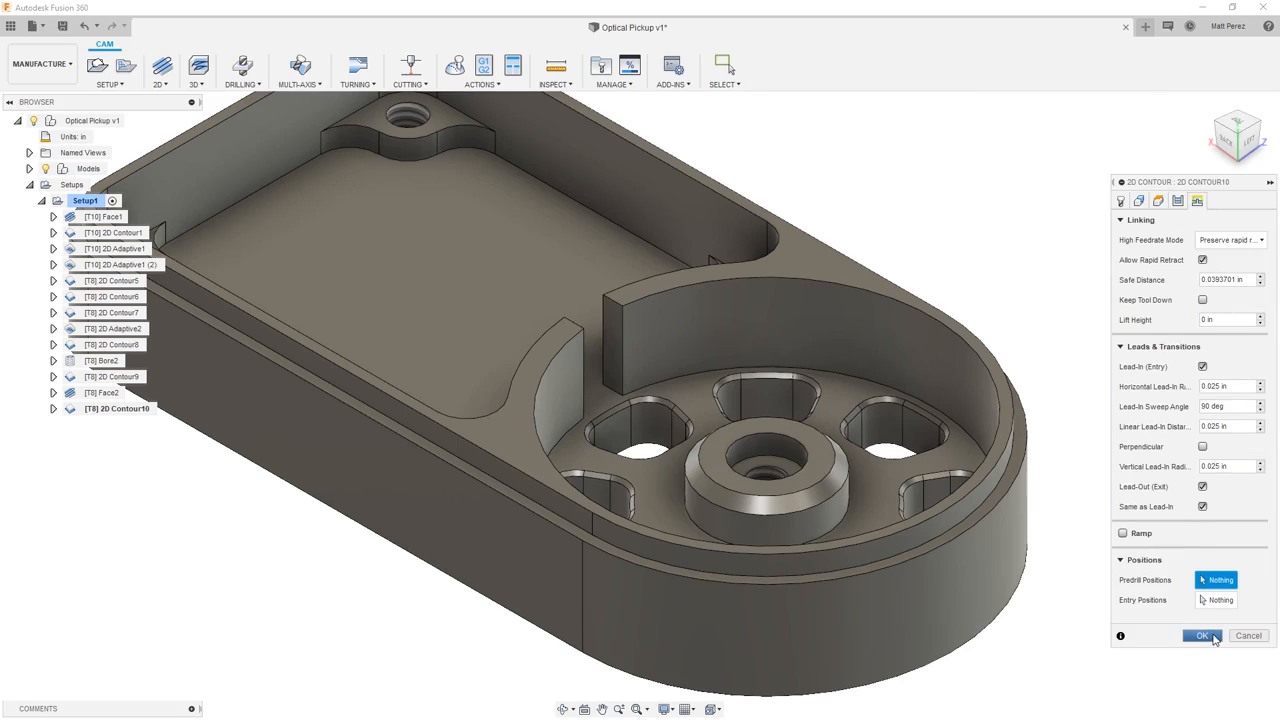
{"action": "left_click", "coordinate": [1203, 636]}
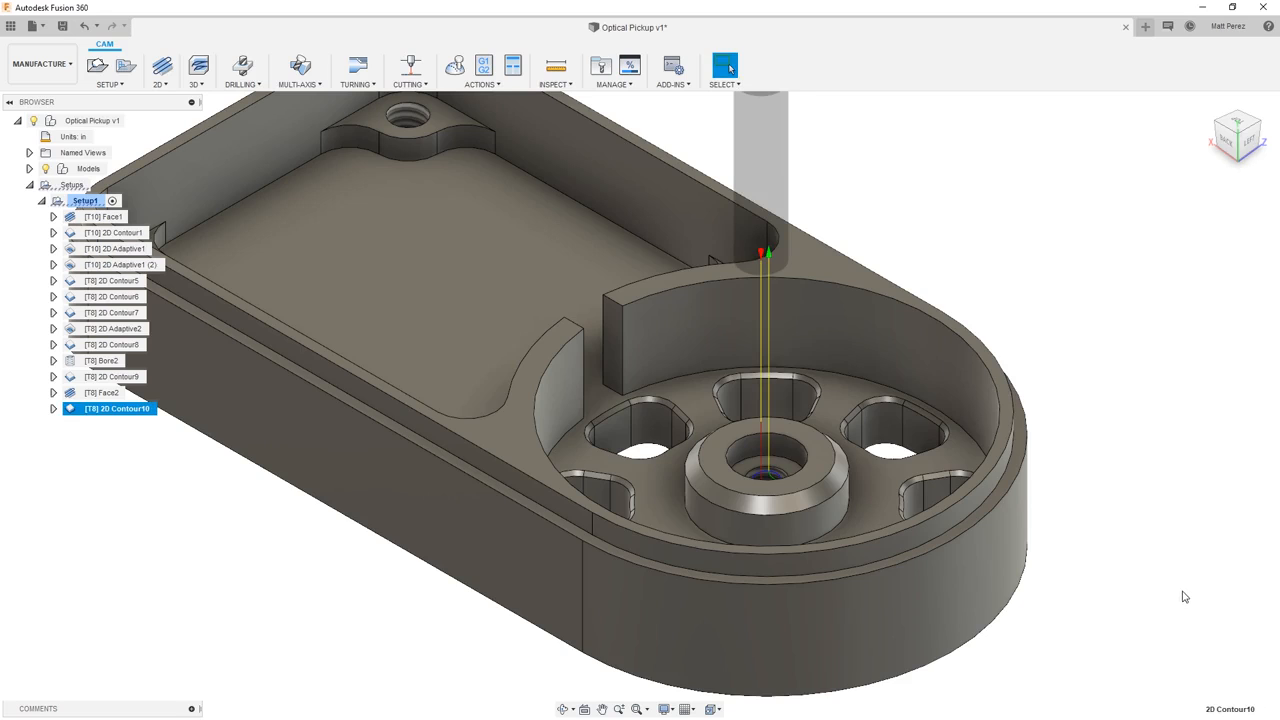
Simulate Setup1 through to its end, replay the 2D Contour10 operation in the central boss, and close the simulation.
{"action": "middle_click_drag", "start_coordinate": [805, 390], "coordinate": [811, 437], "text": "shift"}
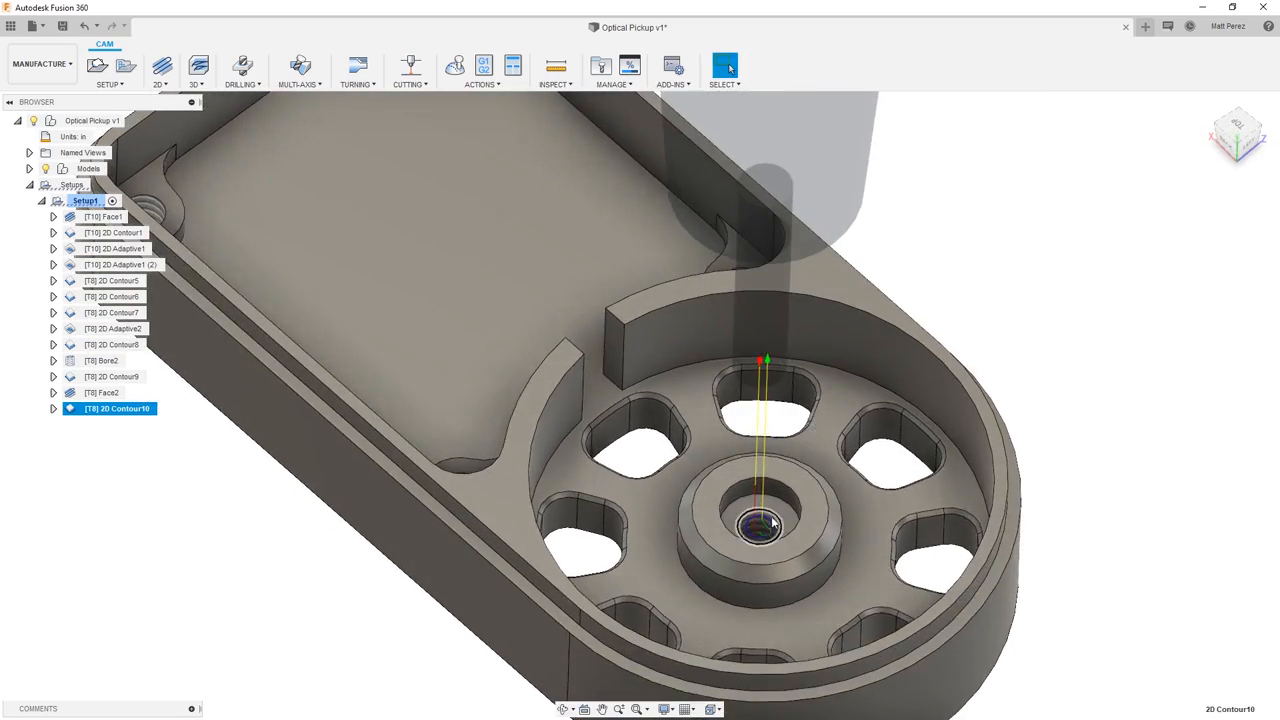
{"action": "scroll", "coordinate": [772, 522], "scroll_direction": "up", "scroll_amount": 5}
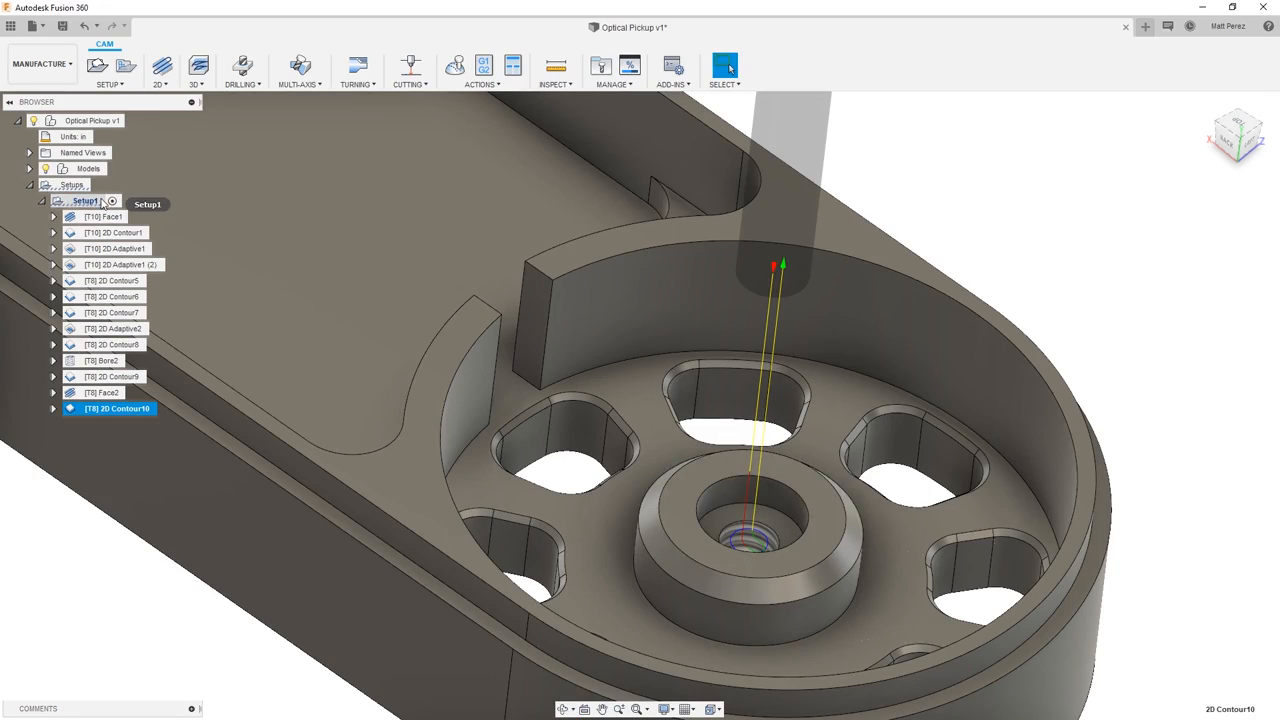
{"action": "left_click", "coordinate": [88, 201]}
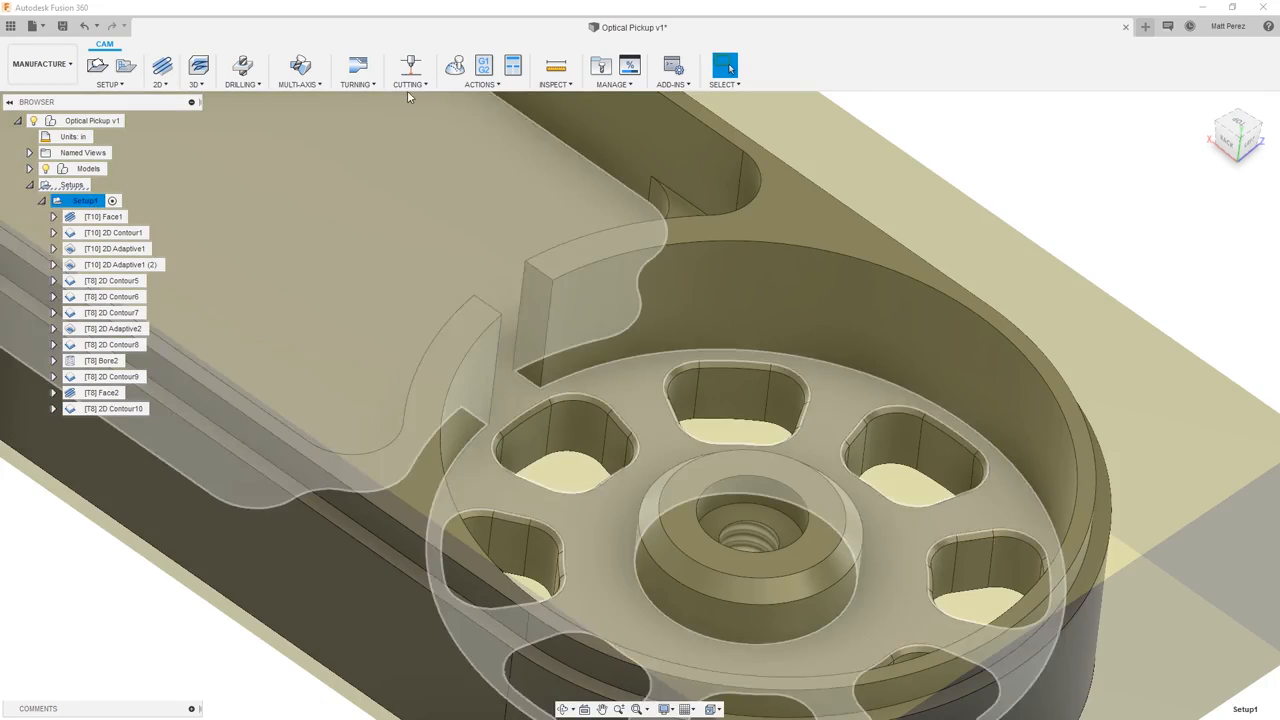
{"action": "left_click", "coordinate": [454, 65]}
{"action": "left_click", "coordinate": [717, 657]}
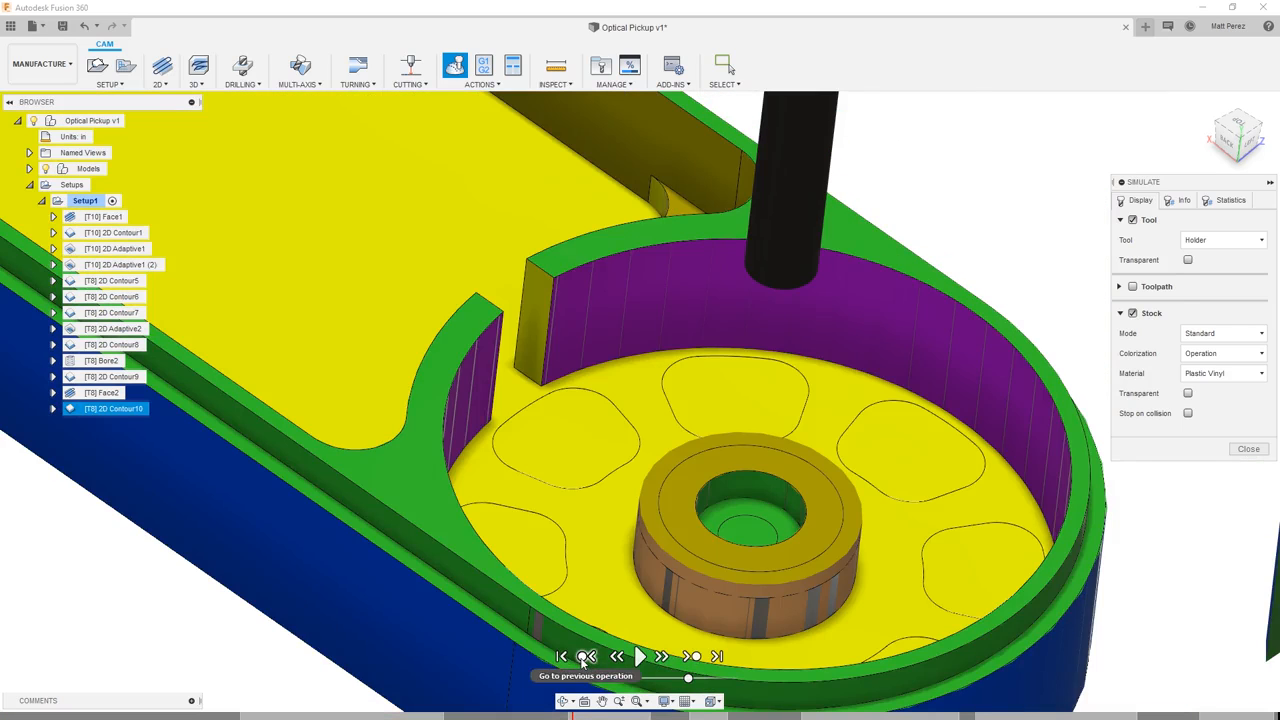
{"action": "left_click", "coordinate": [586, 657]}
{"action": "left_click", "coordinate": [640, 656]}
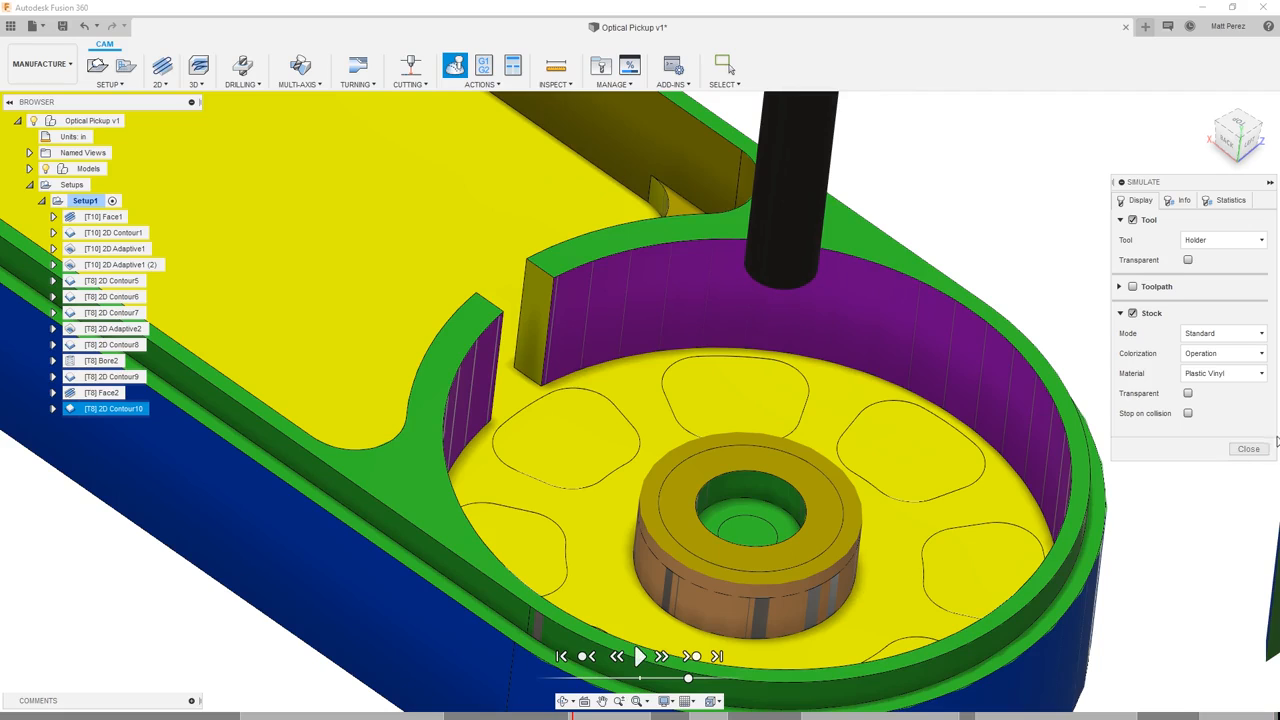
{"action": "left_click", "coordinate": [1248, 449]}
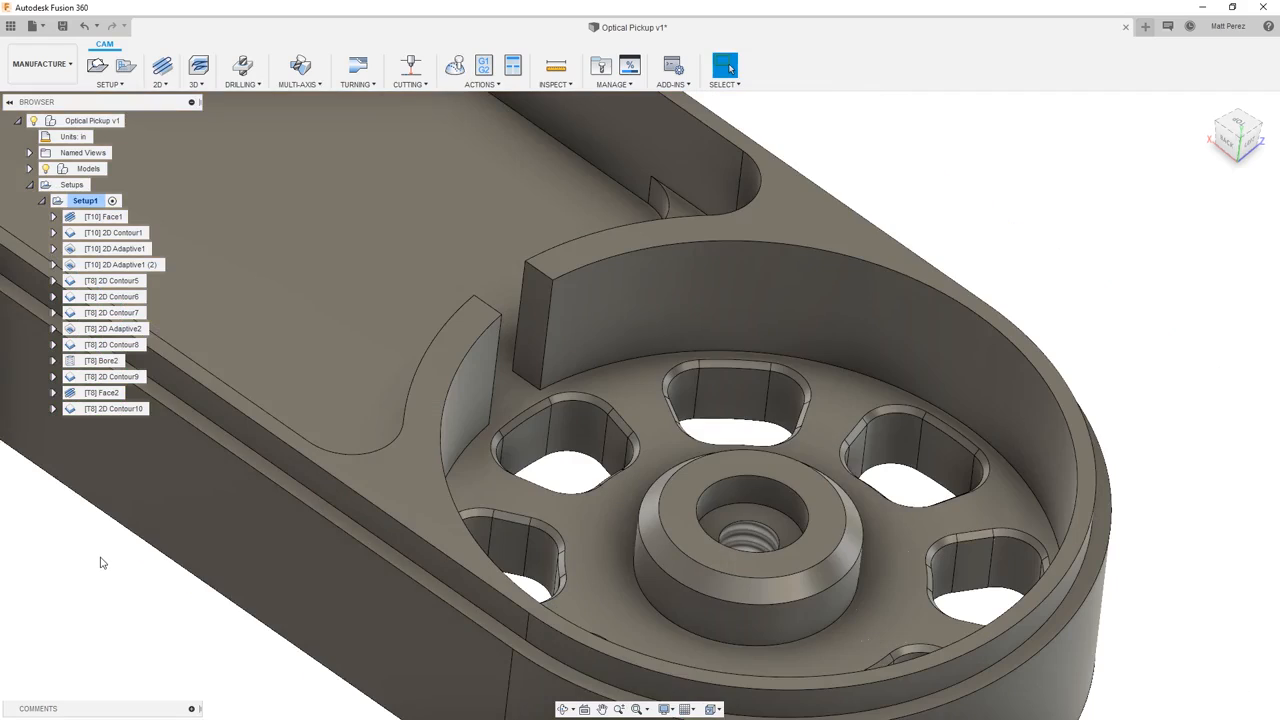
Edit 2D Contour10 to enable ramping in its linking settings, keep the default 2 deg ramping angle, and regenerate the toolpath.
{"action": "right_click", "coordinate": [121, 409]}
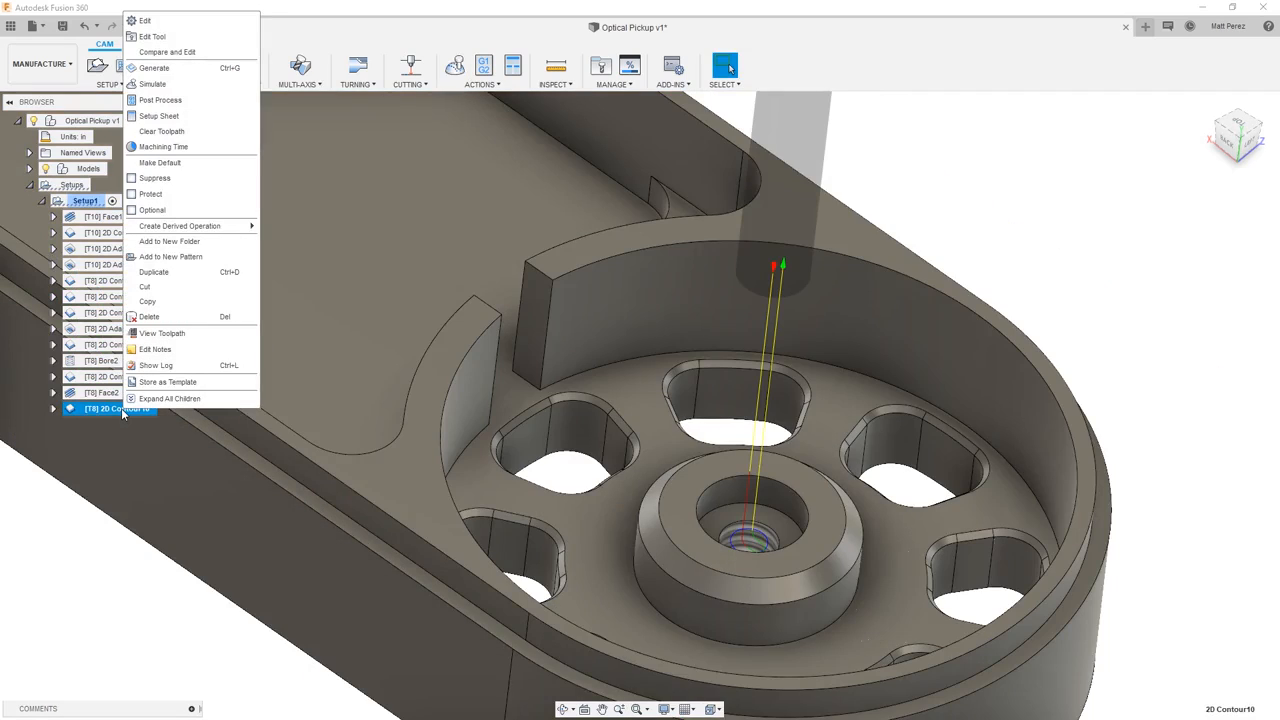
{"action": "left_click", "coordinate": [184, 23]}
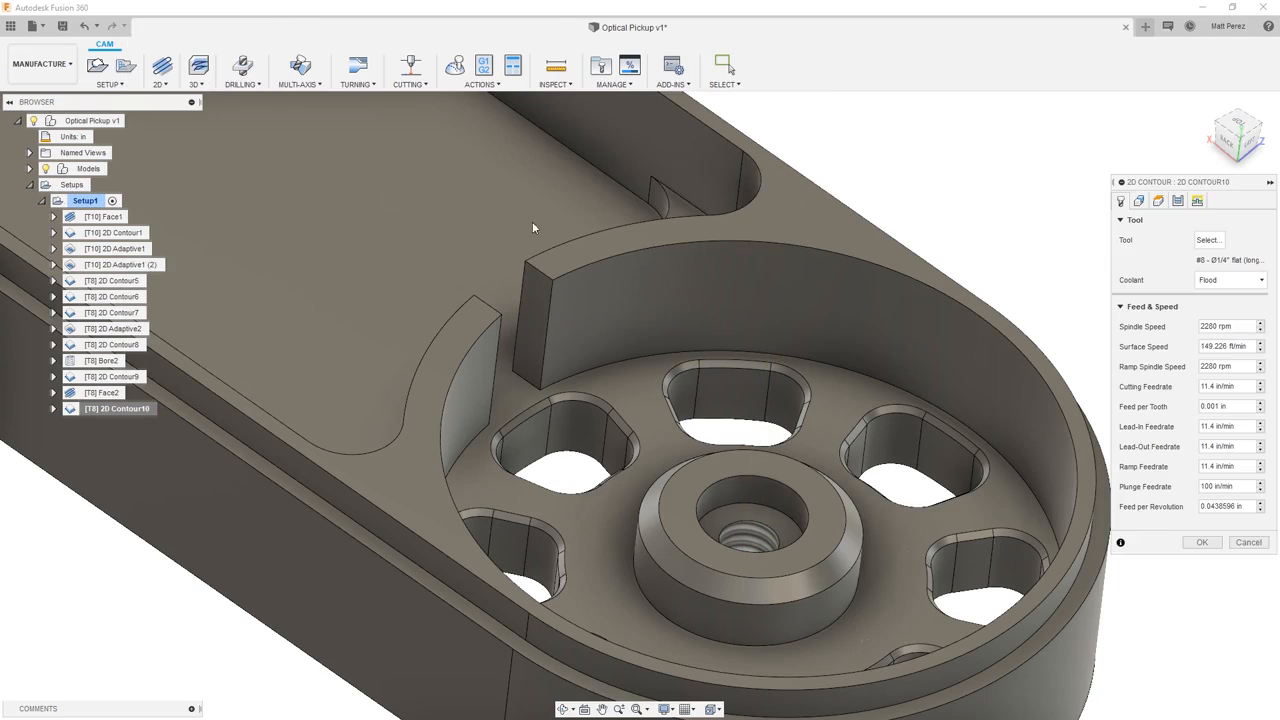
{"action": "left_click", "coordinate": [1198, 201]}
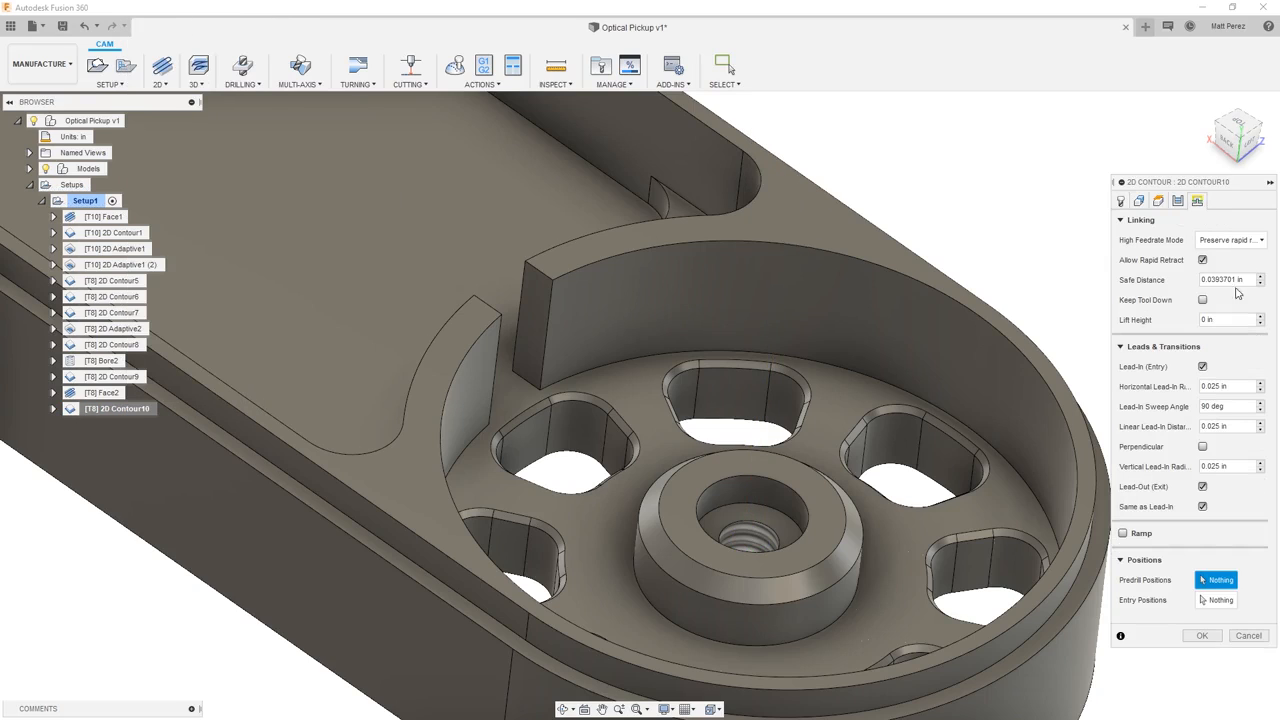
{"action": "left_click", "coordinate": [1133, 533]}
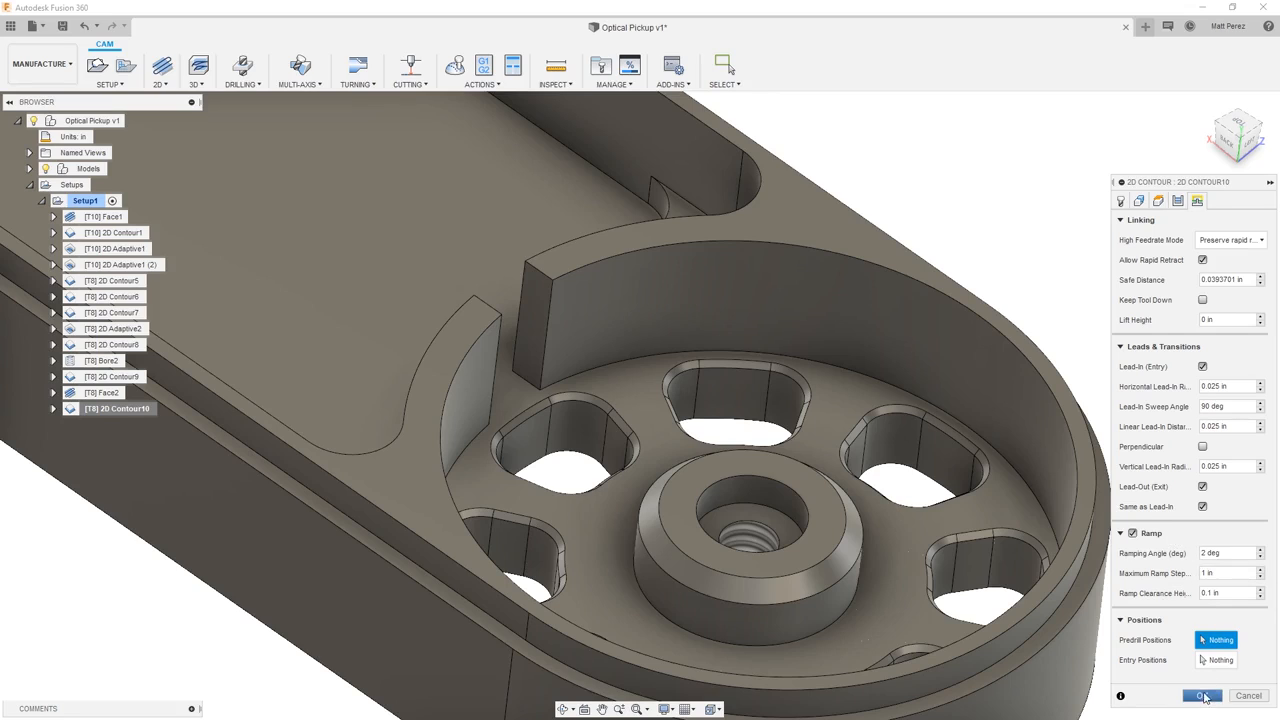
{"action": "left_click", "coordinate": [1202, 696]}
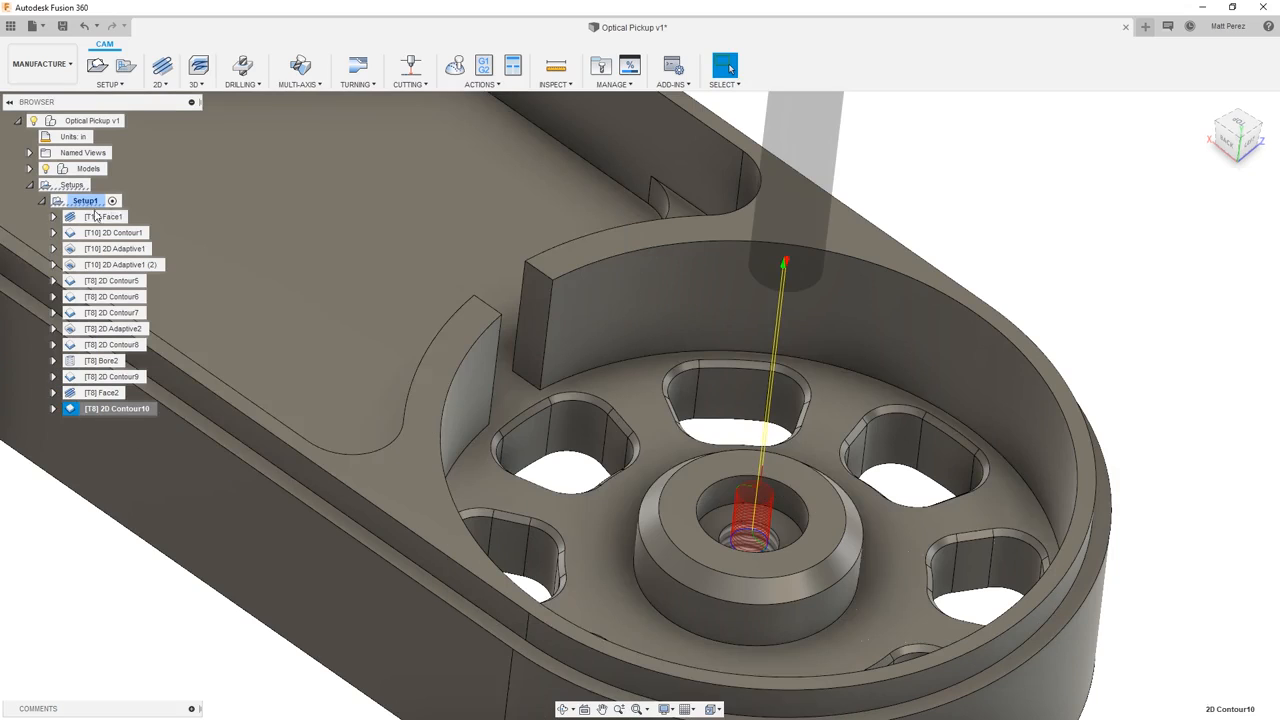
Rerun the Setup1 simulation to its end, replay the ramped 2D Contour10 entry into the counterbore, and close the simulation.
{"action": "left_click", "coordinate": [85, 200]}
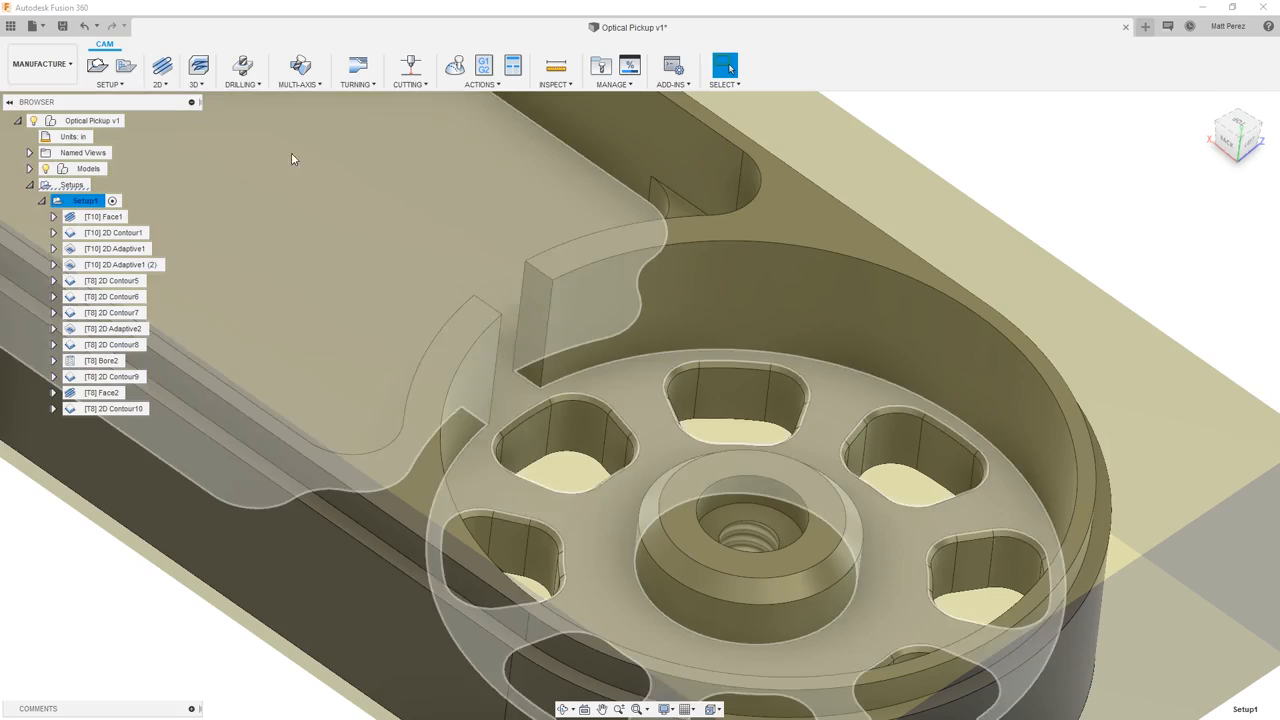
{"action": "left_click", "coordinate": [455, 65]}
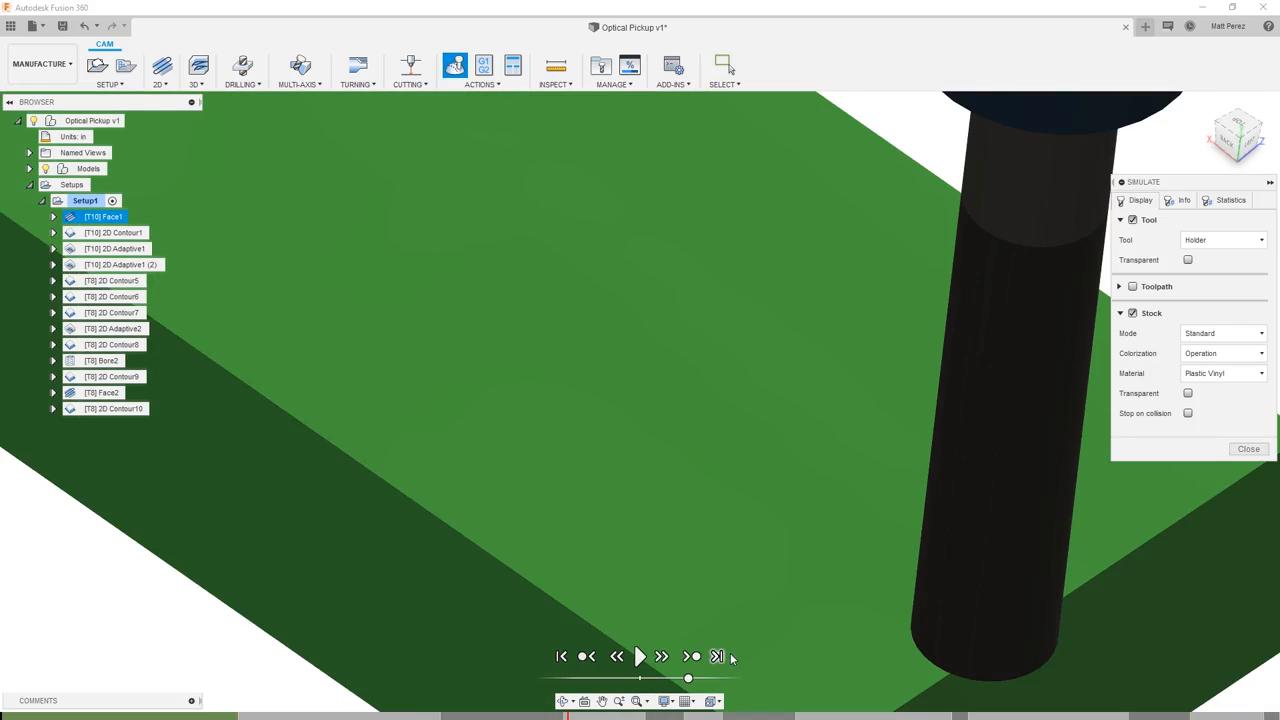
{"action": "left_click", "coordinate": [717, 656]}
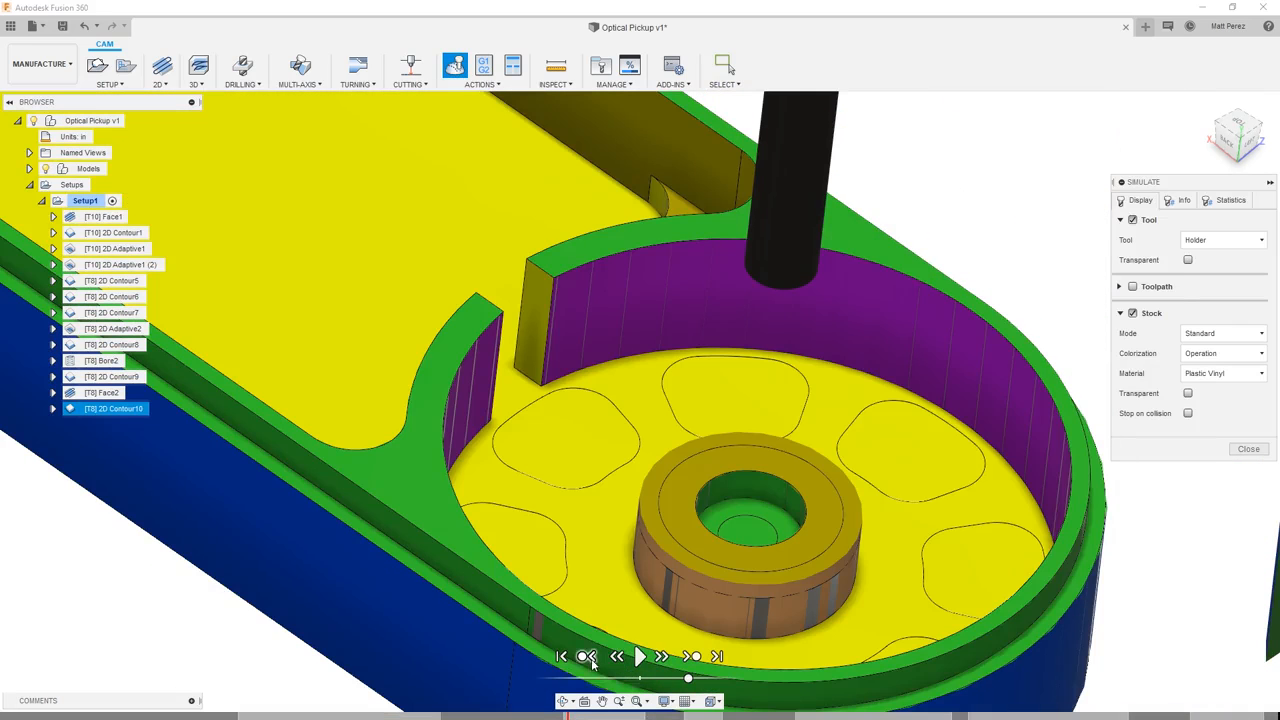
{"action": "left_click", "coordinate": [588, 658]}
{"action": "left_click", "coordinate": [638, 657]}
{"action": "left_click", "coordinate": [1252, 452]}
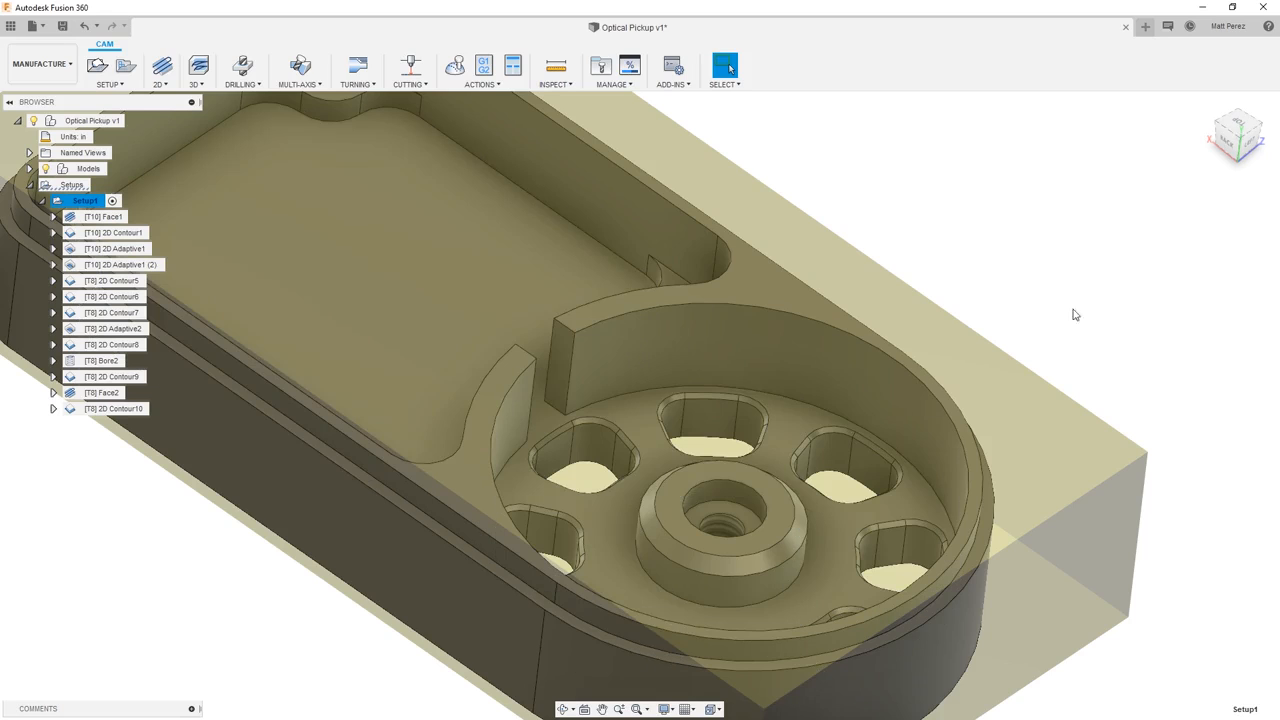
Return the part to its home view and review the toolpaths of 2D Contour9, Face2 and 2D Contour10 in turn.
{"action": "left_click", "coordinate": [1138, 203]}
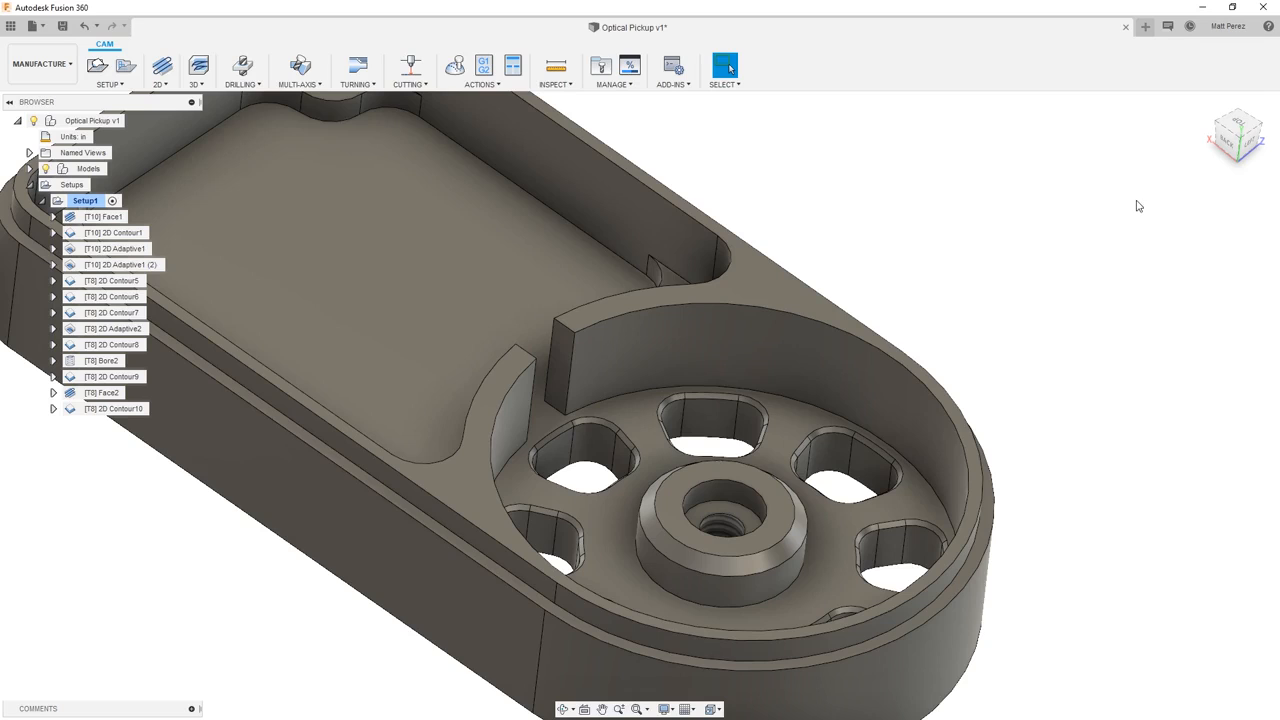
{"action": "scroll", "coordinate": [1138, 215], "scroll_direction": "down", "scroll_amount": 4}
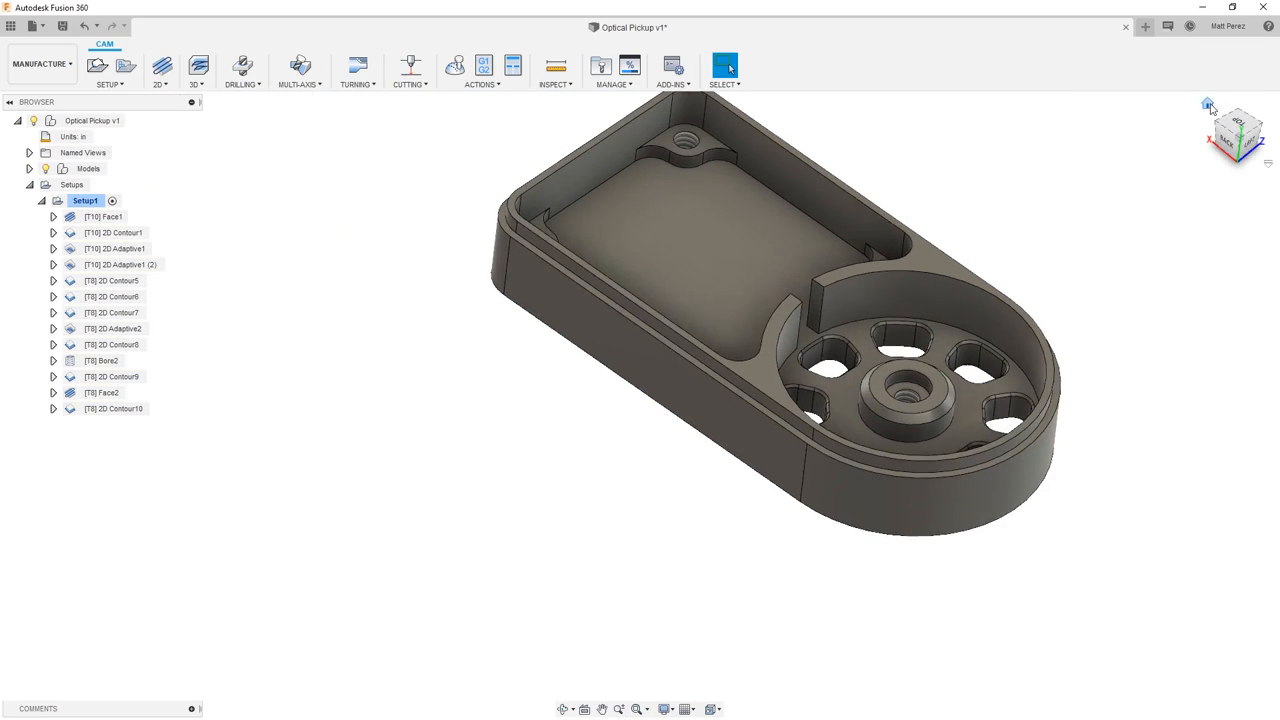
{"action": "left_click", "coordinate": [1208, 104]}
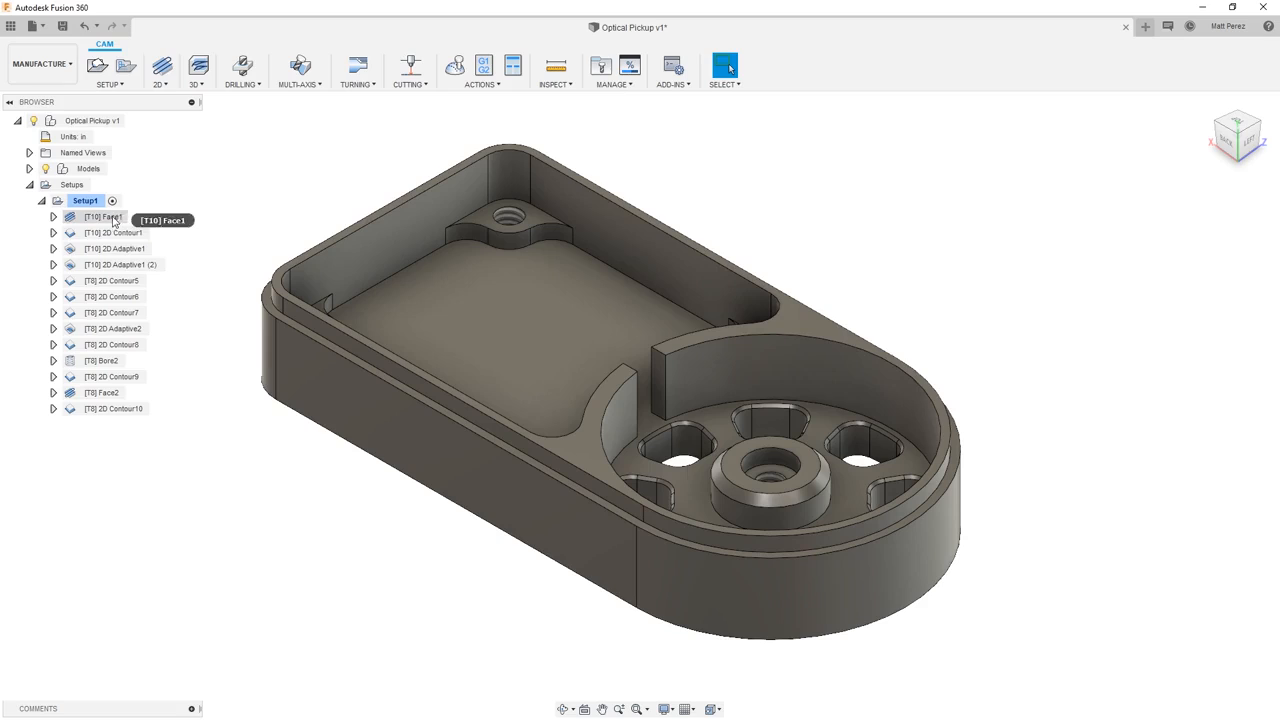
{"action": "left_click", "coordinate": [120, 377]}
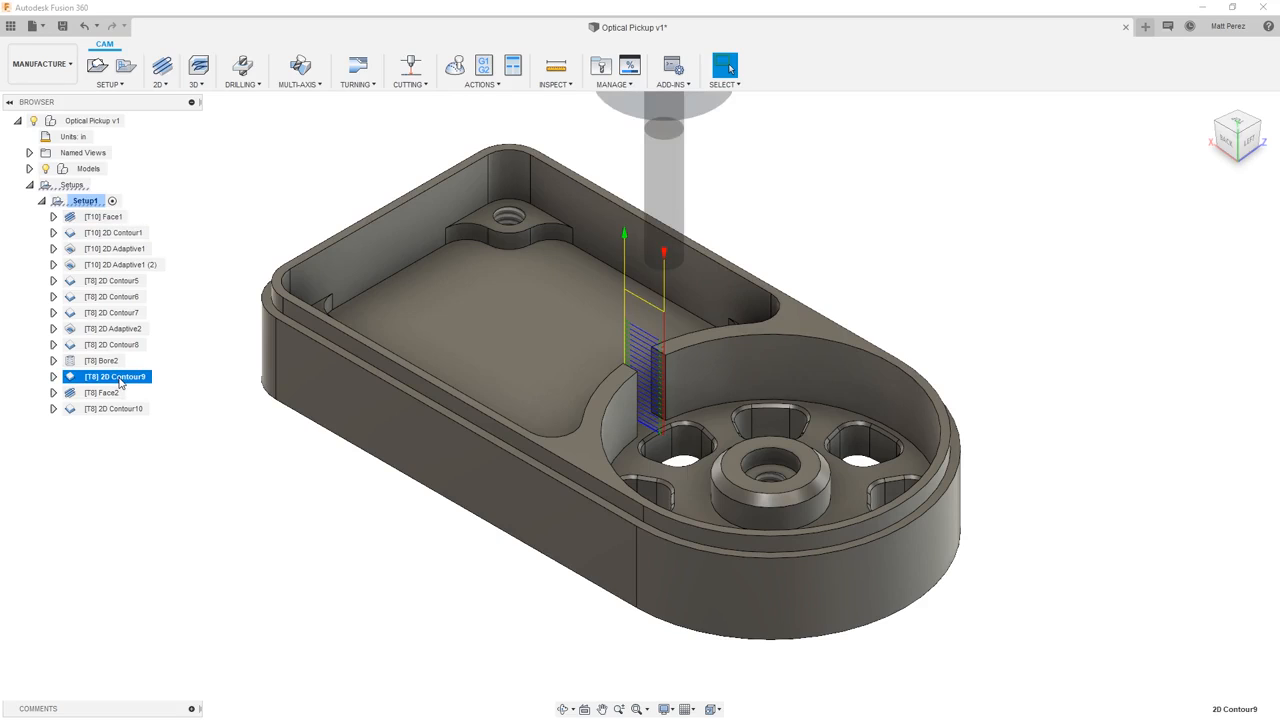
{"action": "left_click", "coordinate": [120, 393]}
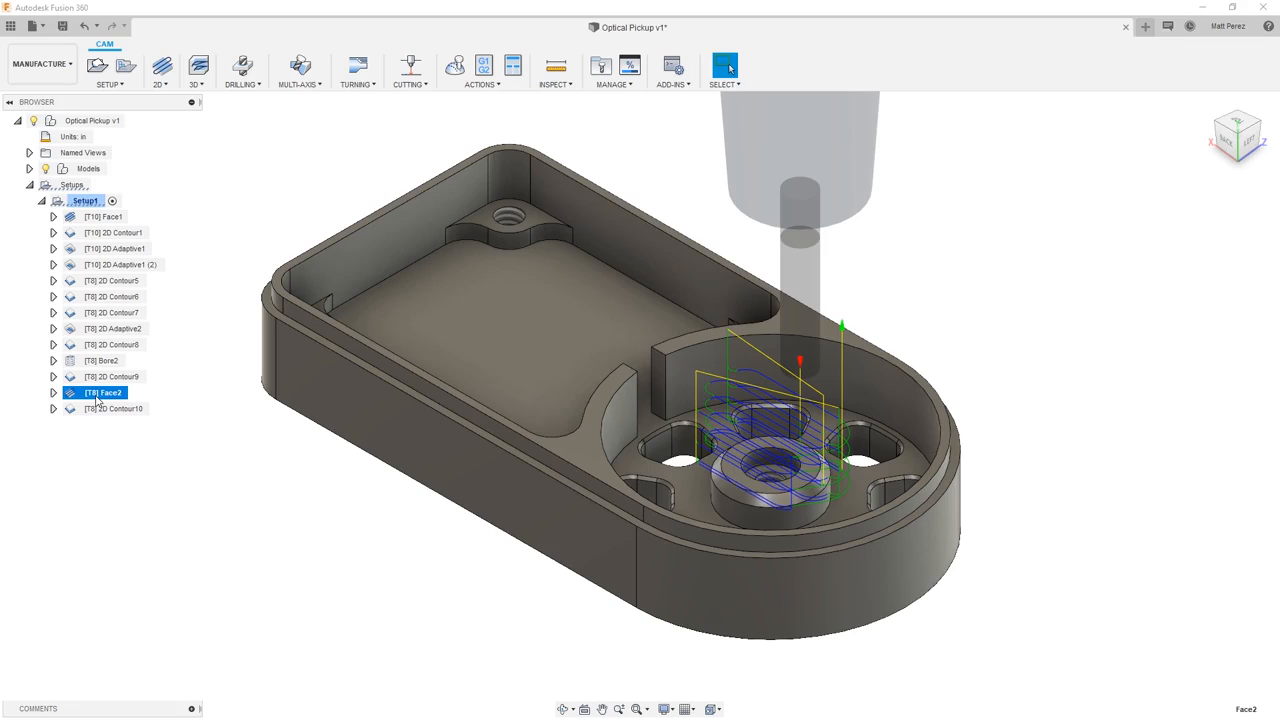
{"action": "left_click", "coordinate": [105, 409]}
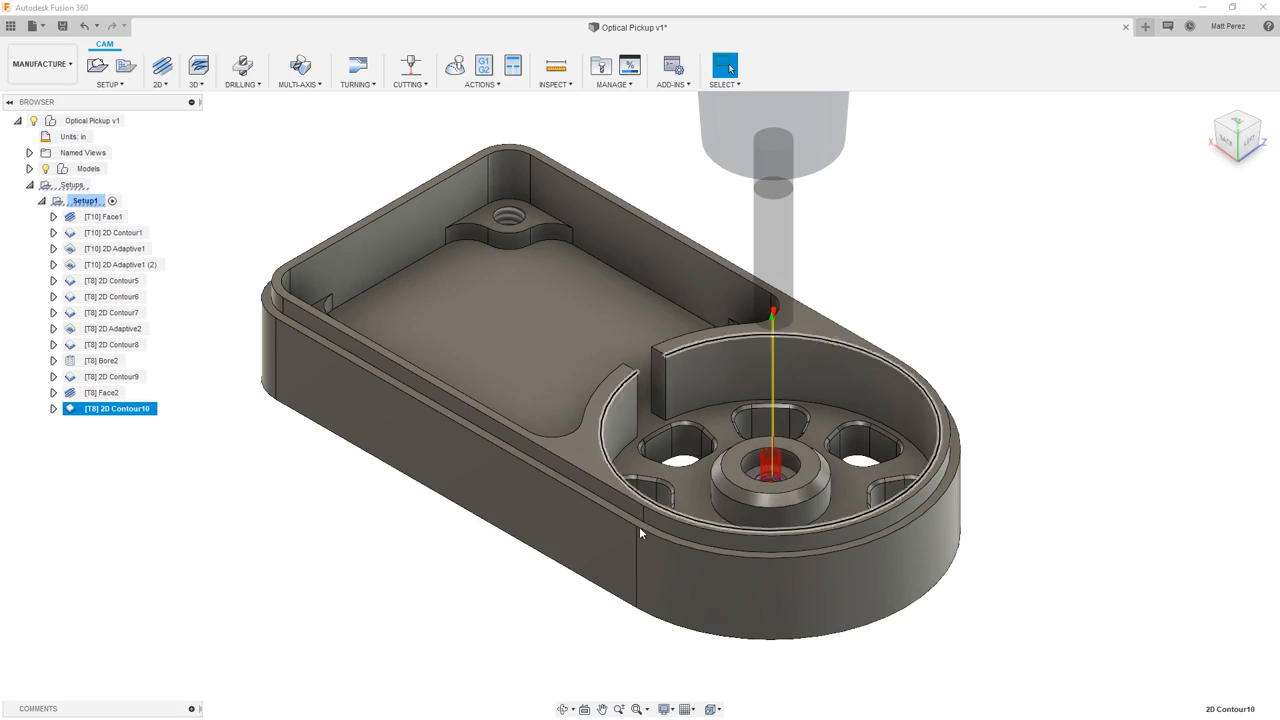
Clear the selection and save the design as a new version with the description "User Saved".
{"action": "left_click", "coordinate": [452, 553]}
{"action": "left_click", "coordinate": [62, 26]}
{"action": "key", "text": "Return"}
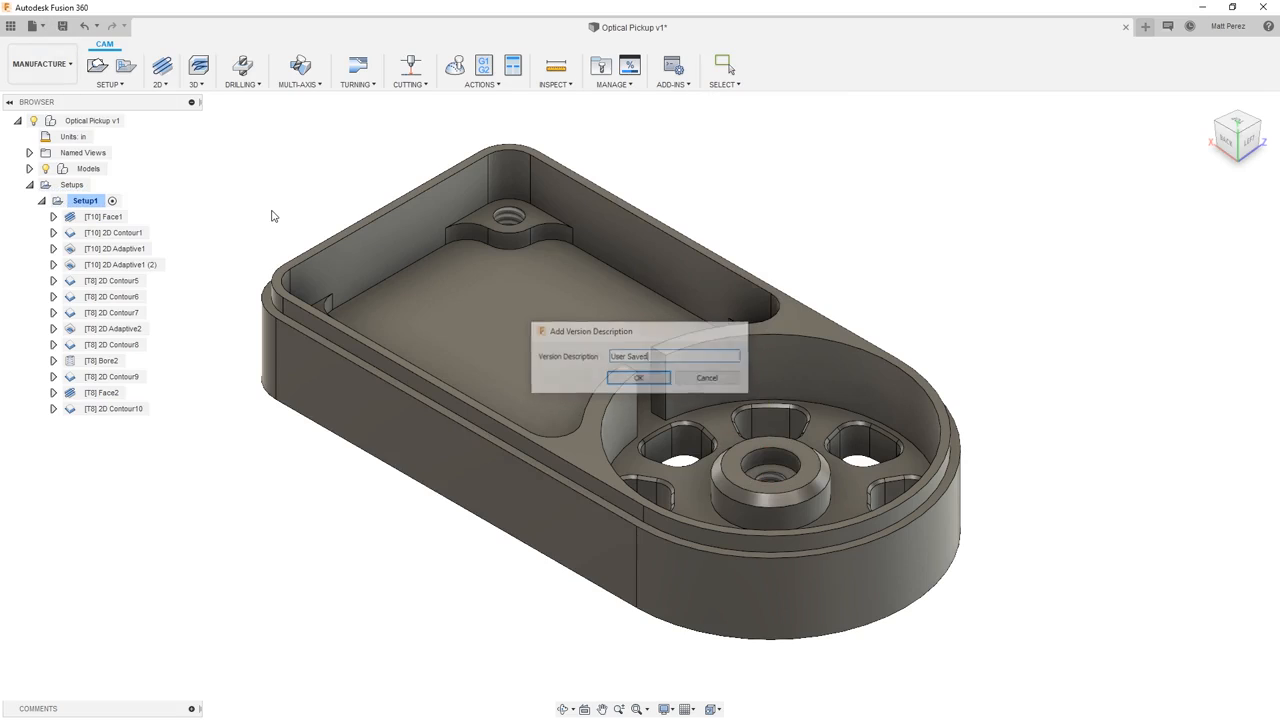